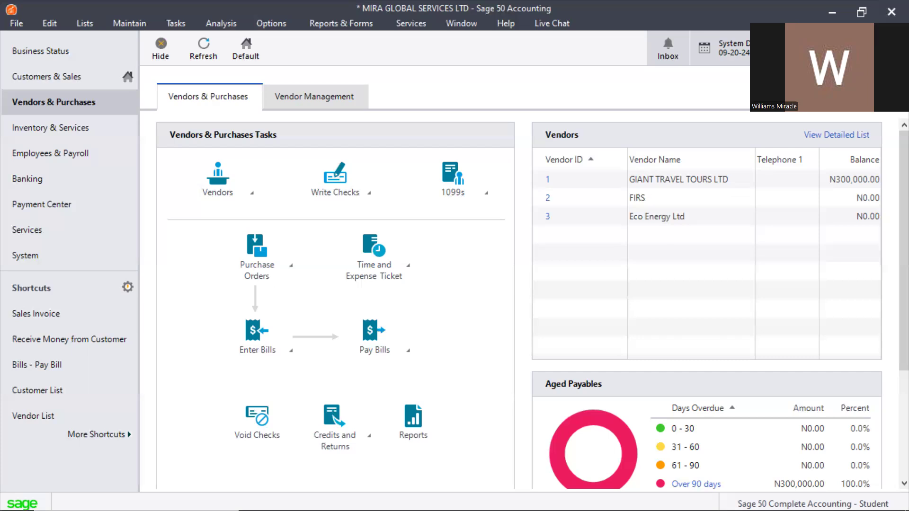
Open the Payments entry form, view its fields, and close it without entering anything.
left_click(184, 21)
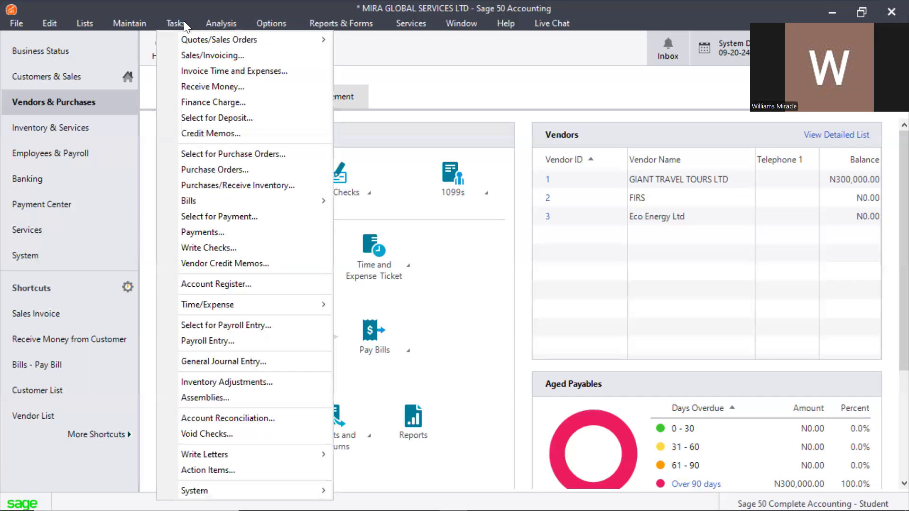
left_click(168, 21)
left_click(168, 21)
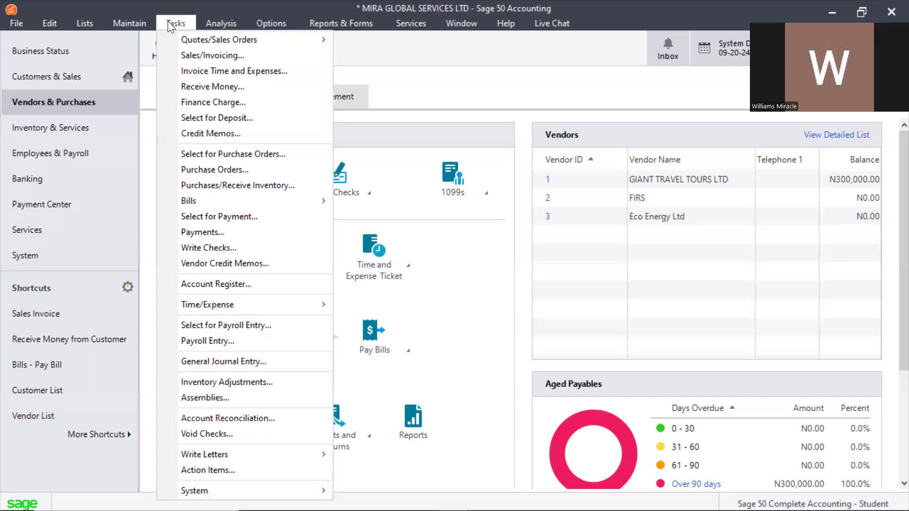
left_click(225, 230)
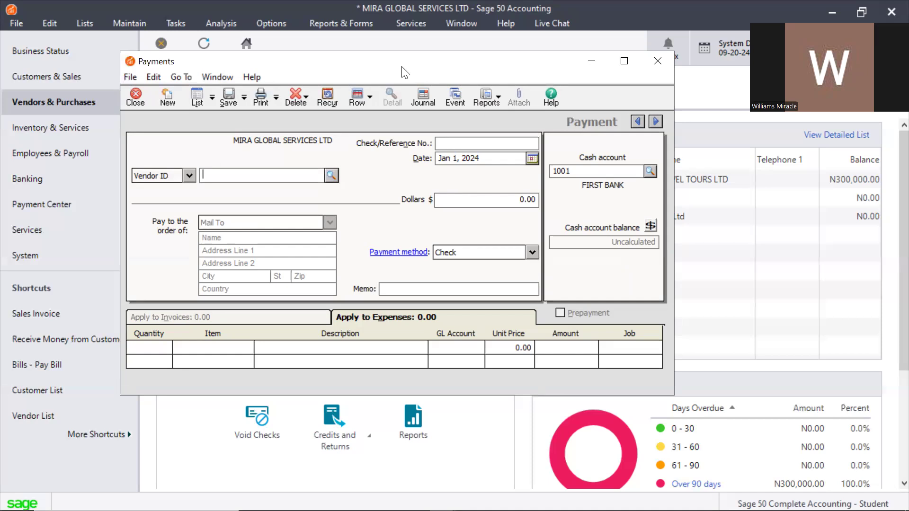
left_click_drag(401, 65, 399, 105)
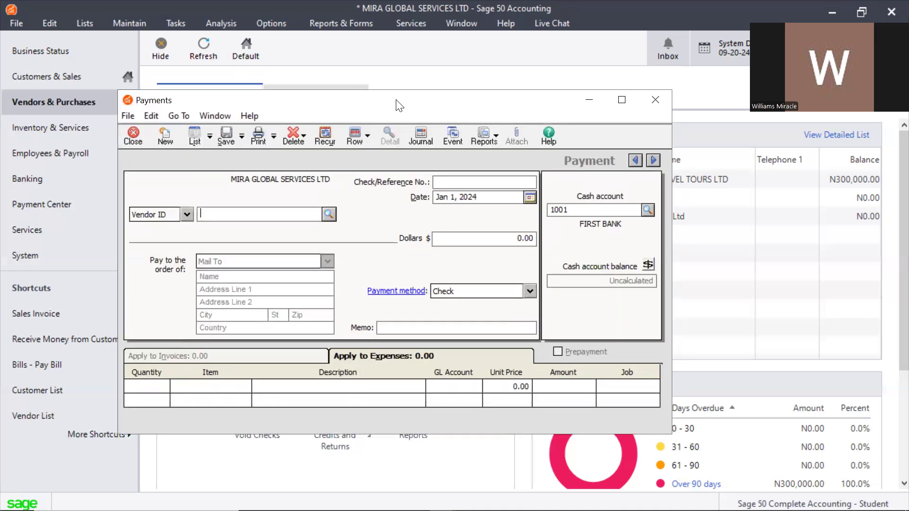
left_click(665, 101)
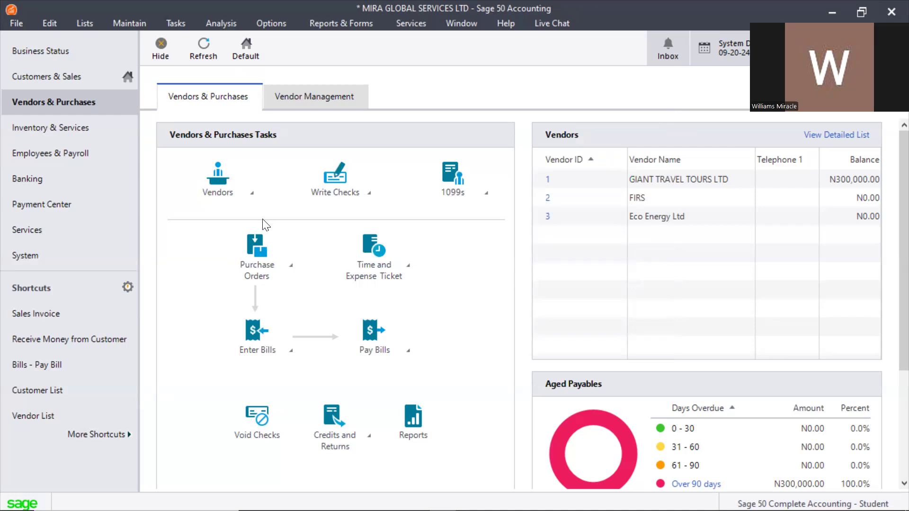
Open the Write Checks form to view its layout, and close it without recording a check.
left_click(173, 21)
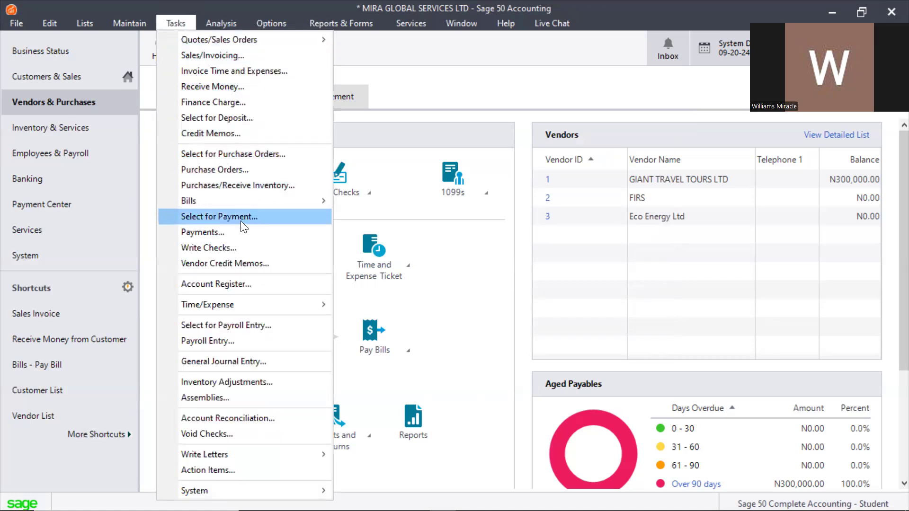
left_click(209, 247)
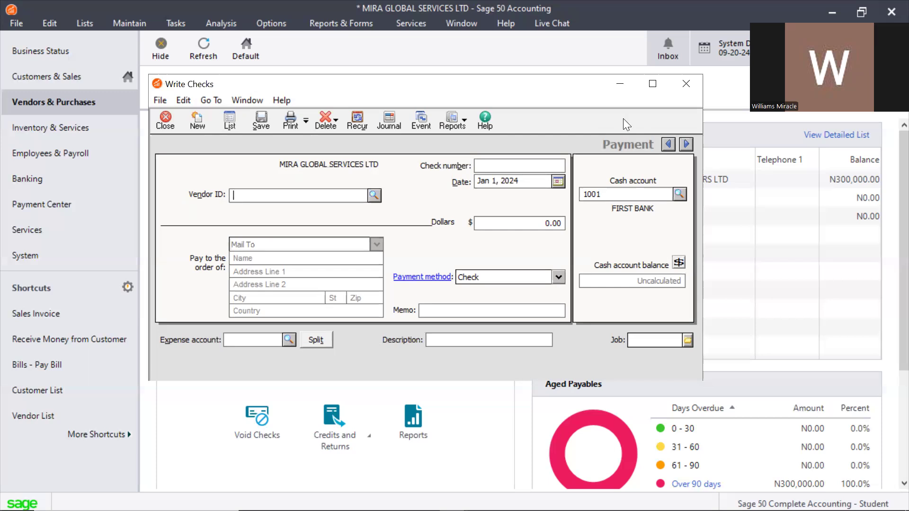
left_click(686, 86)
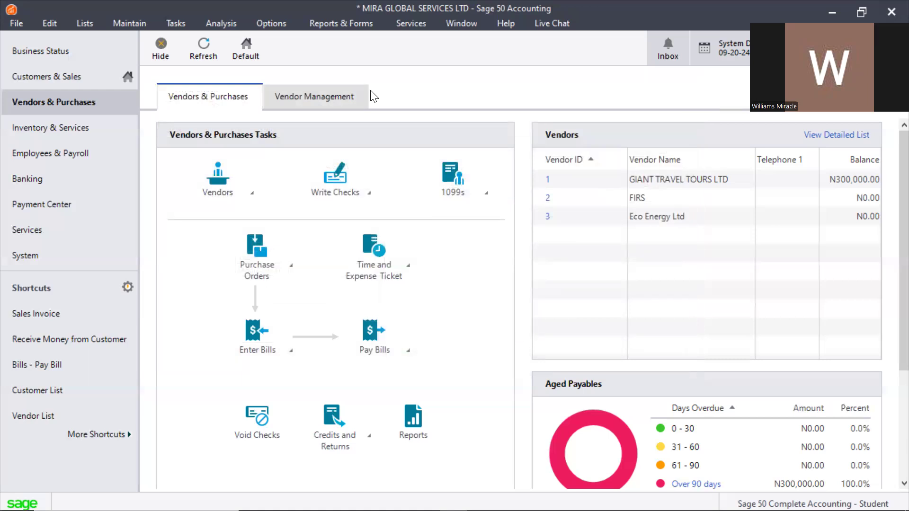
Open the Enter Bills form, examine its amount paid at purchase field, and close it.
left_click(178, 23)
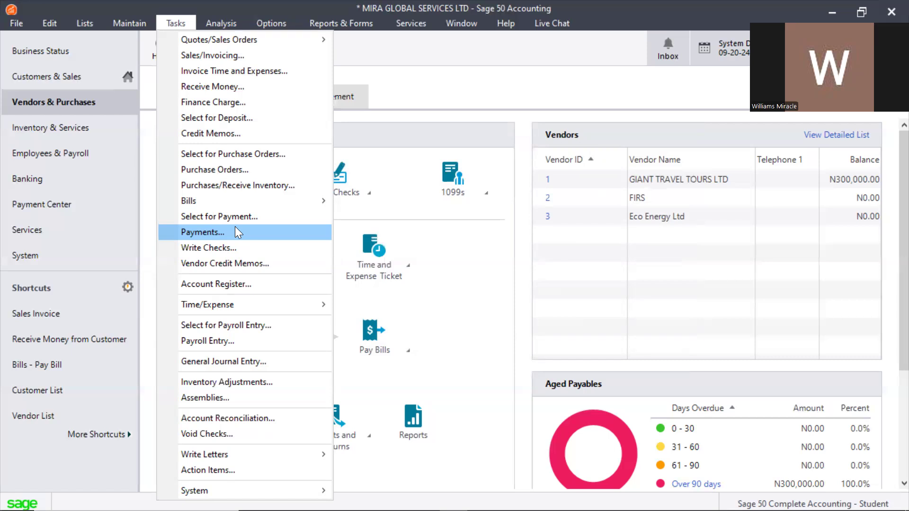
mouse_move(197, 203)
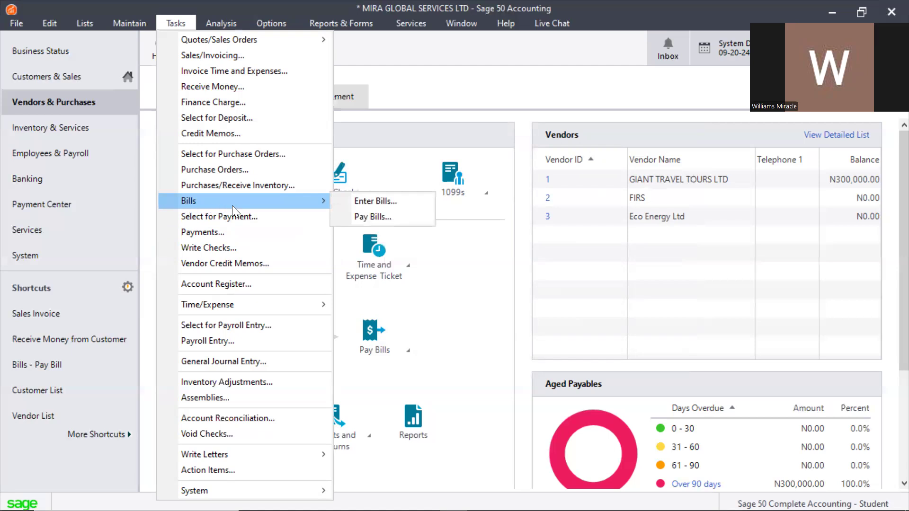
left_click(364, 201)
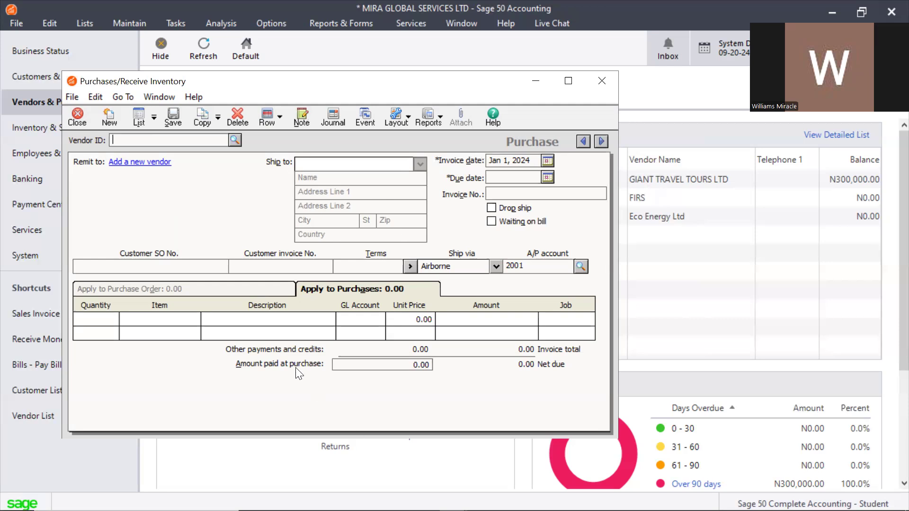
left_click_drag(416, 365, 441, 377)
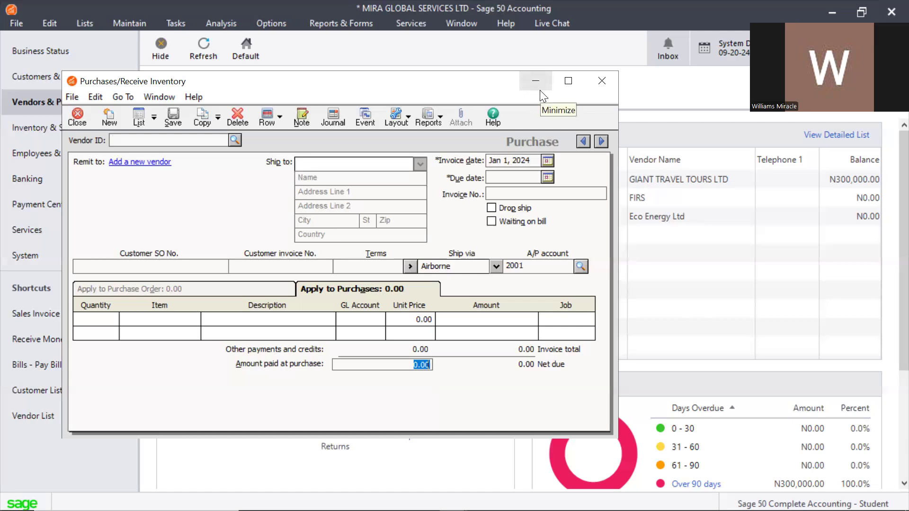
left_click(595, 85)
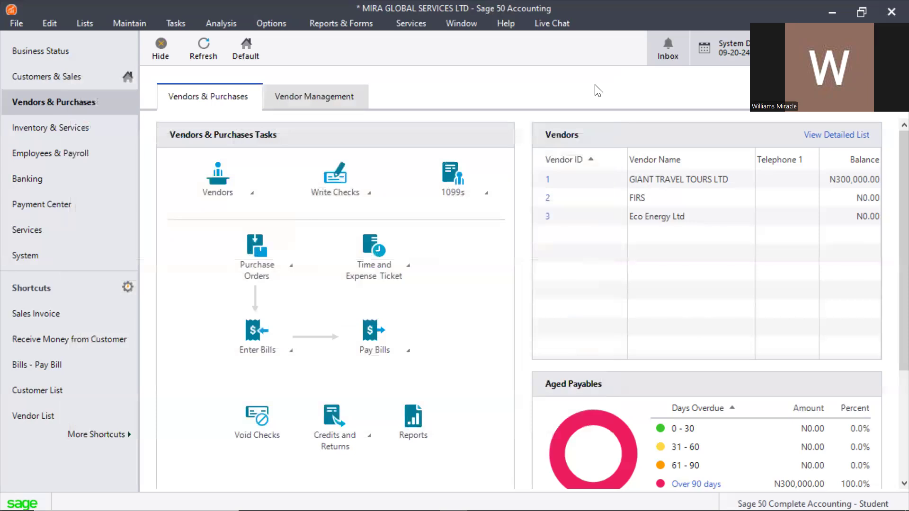
Start a new check in Write Checks and select SUPERMART.NG as the vendor.
left_click(179, 24)
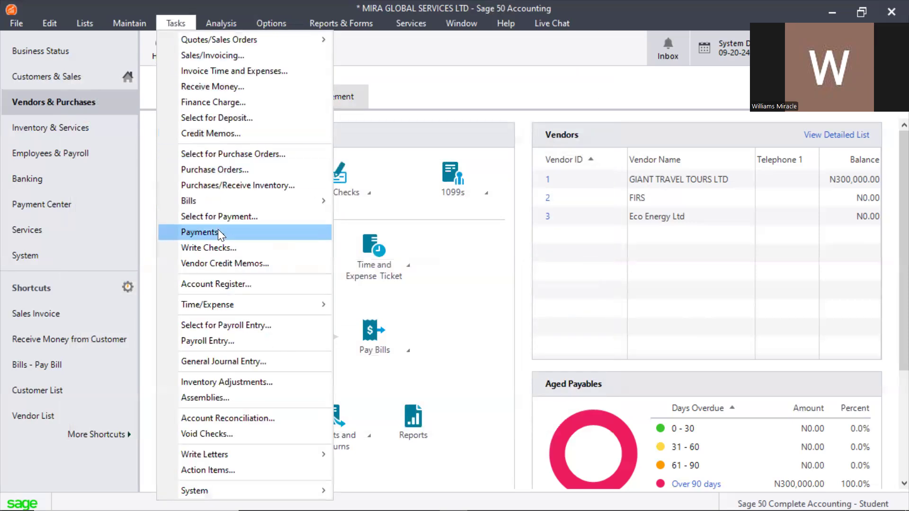
left_click(199, 247)
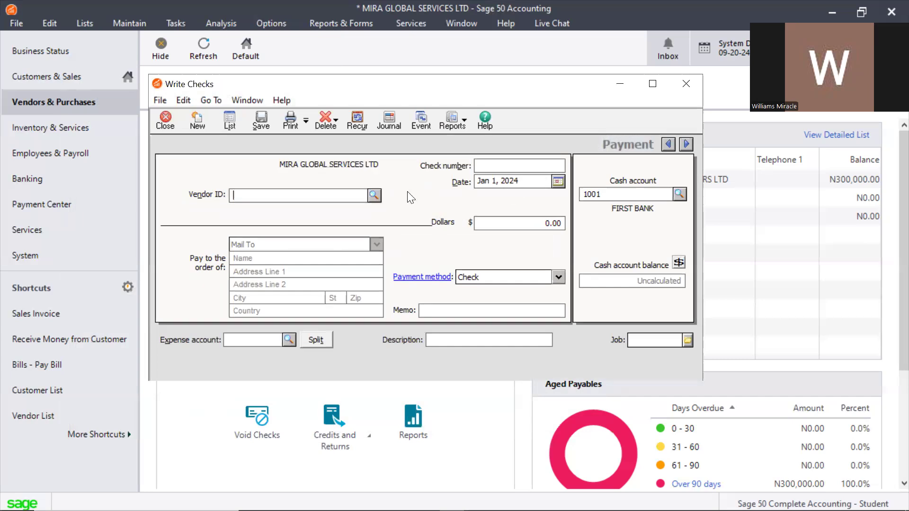
left_click(376, 195)
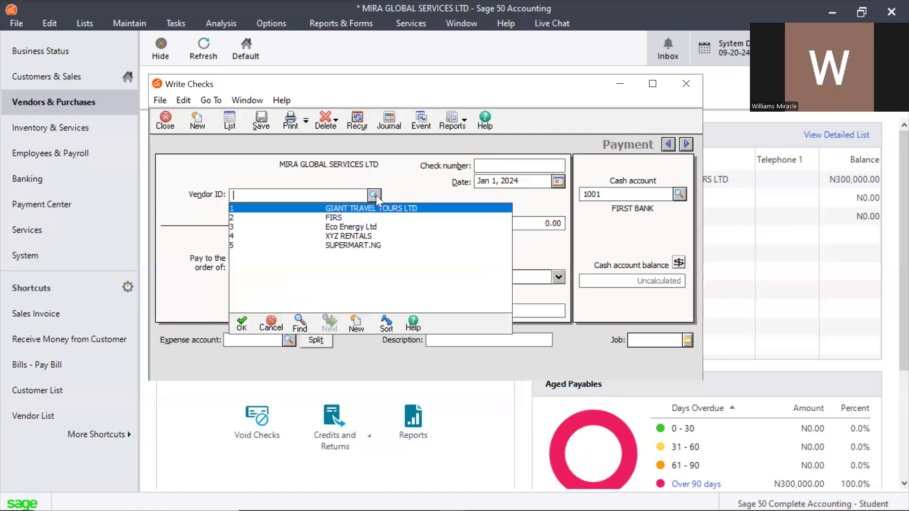
double_click(346, 245)
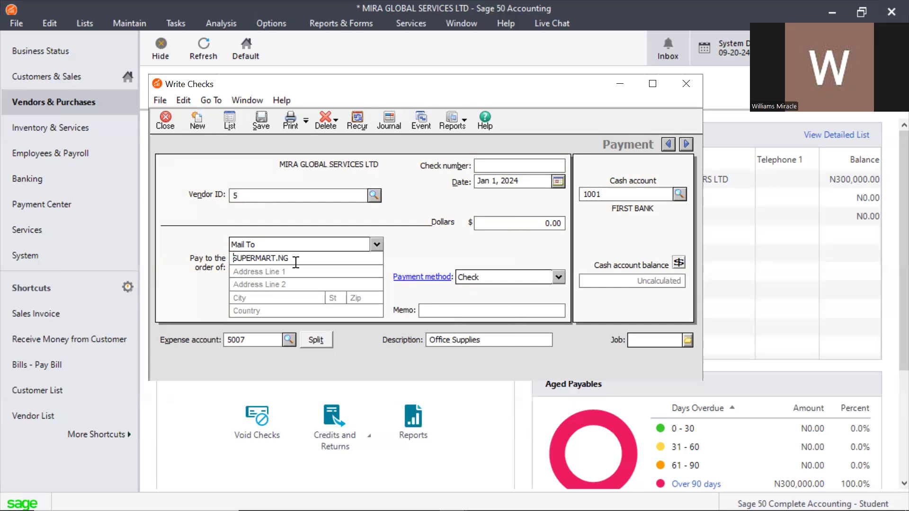
Enter 009 as the check number and set the check date to September 21, 2024.
left_click(519, 165)
type("009")
left_click(558, 182)
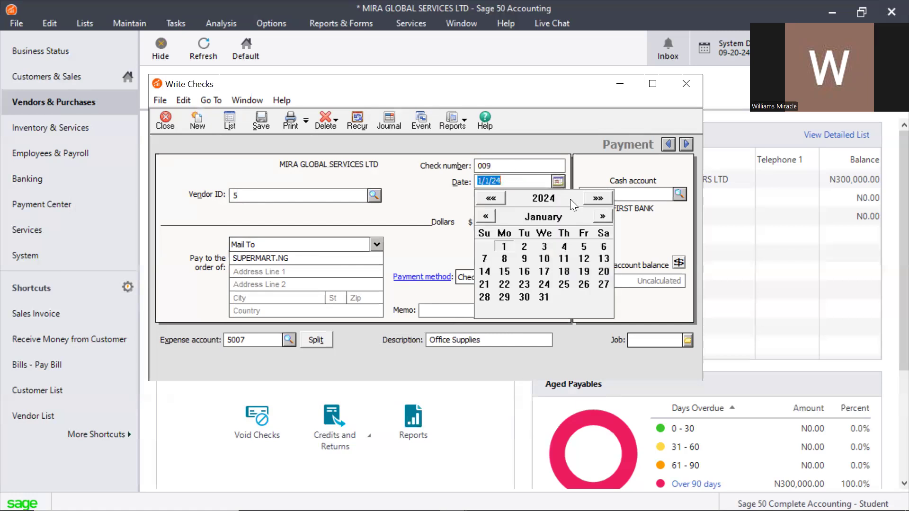
left_click(598, 216)
left_click(598, 216)
left_click(598, 216)
left_click(598, 216)
left_click(598, 215)
left_click(598, 216)
left_click(598, 216)
left_click(598, 216)
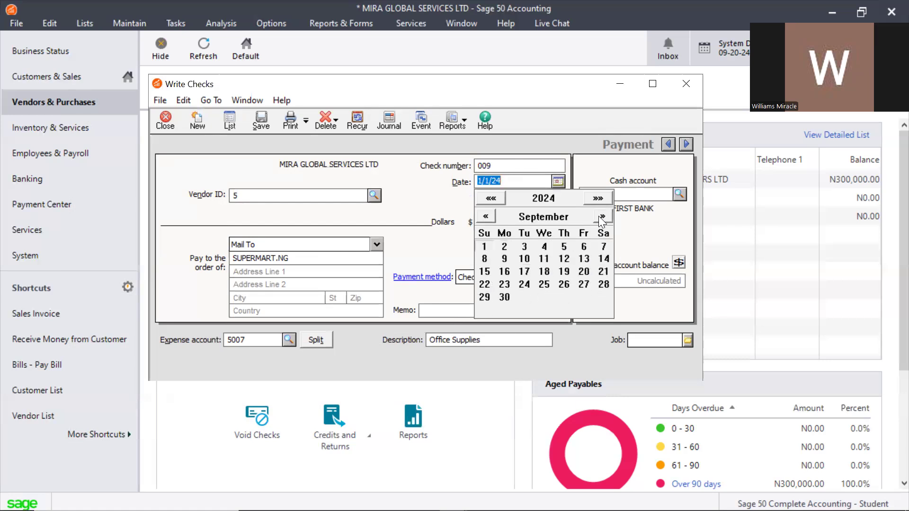
left_click(603, 275)
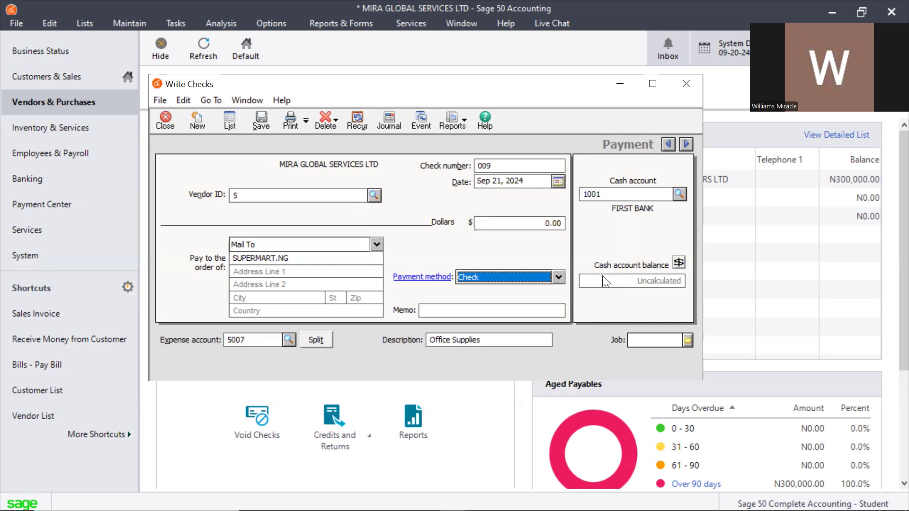
Set the check amount to 20,000.00 and choose Check as the payment method.
left_click(524, 220)
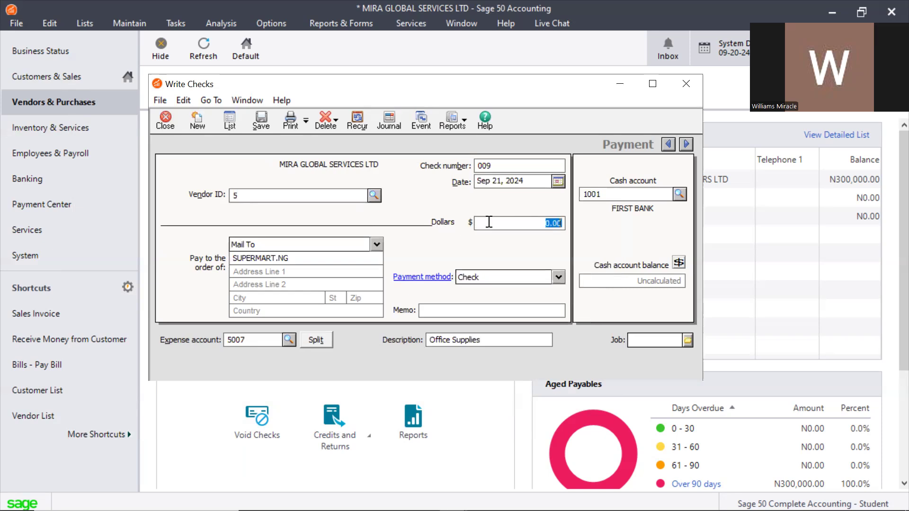
left_click(524, 220)
left_click_drag(523, 221, 582, 225)
type("200000")
key("BackSpace")
left_click(559, 276)
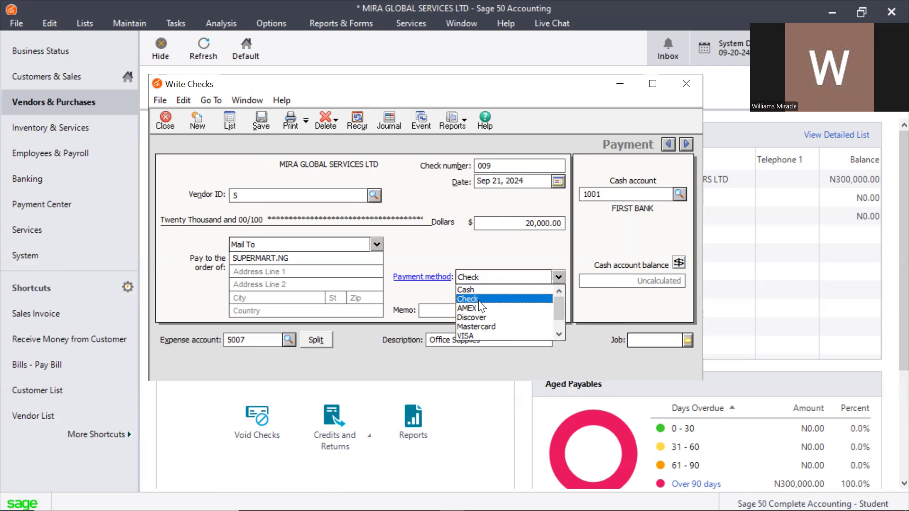
left_click(479, 301)
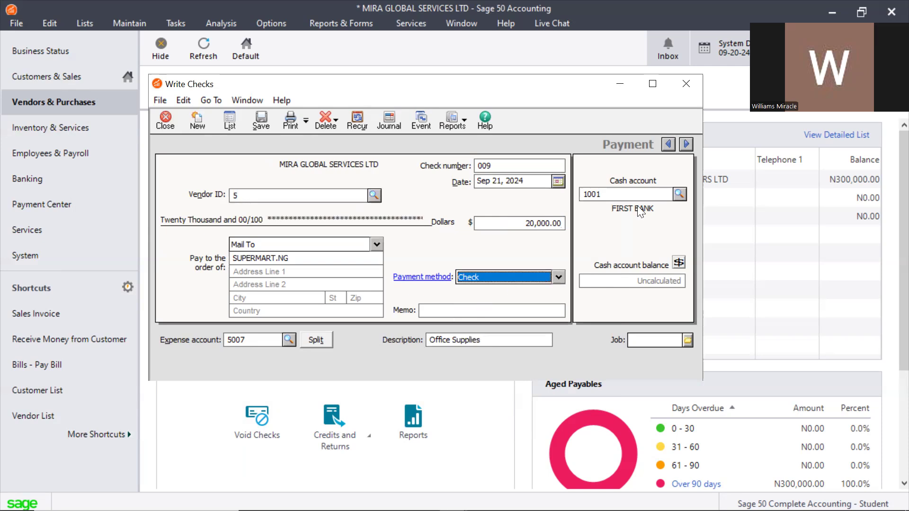
Choose FIRST BANK as the cash account and enter the memo "Being payment for office suppl".
left_click(677, 194)
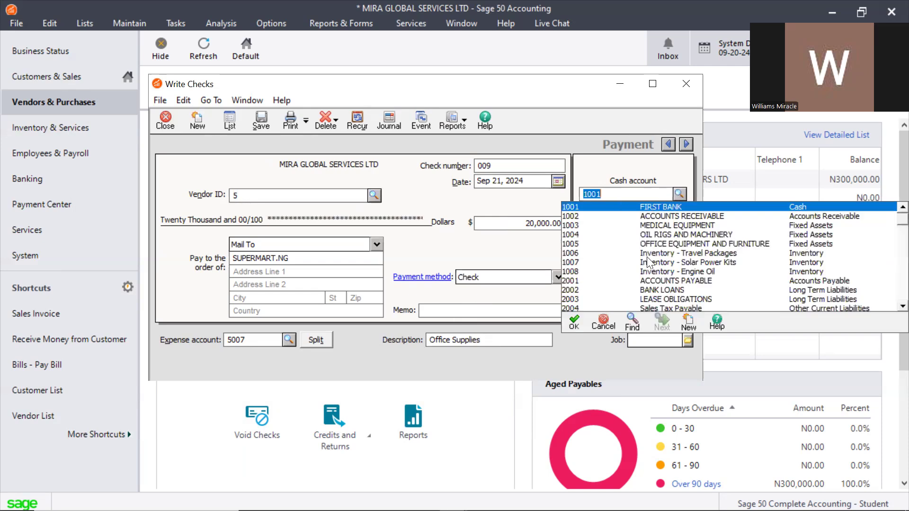
double_click(686, 205)
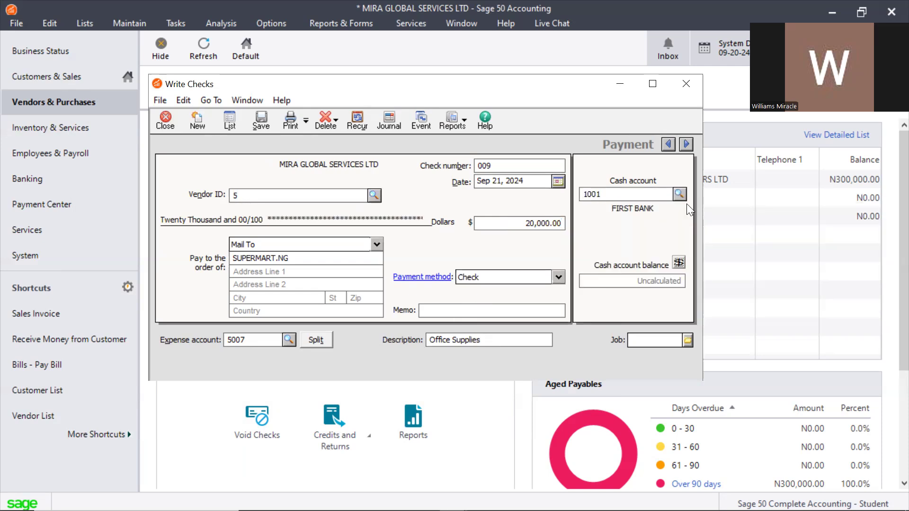
left_click(525, 310)
type("Being payment for ")
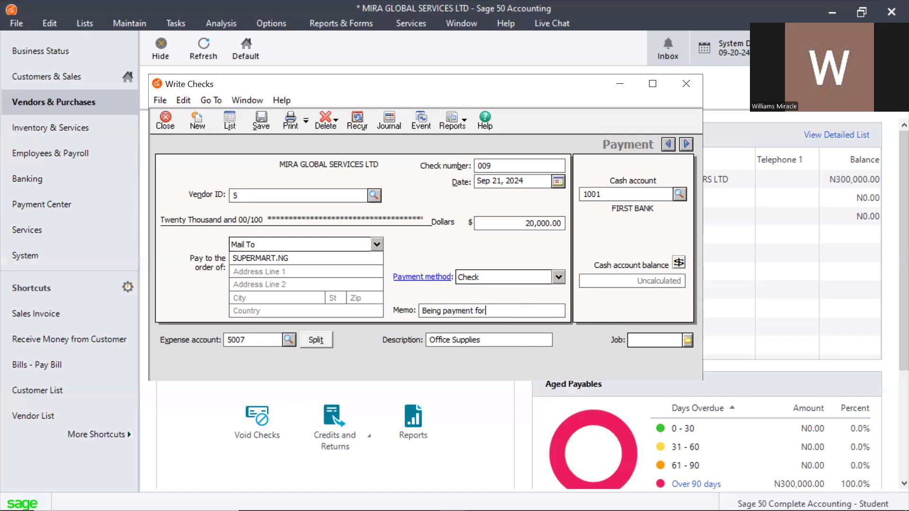
type("office suppl")
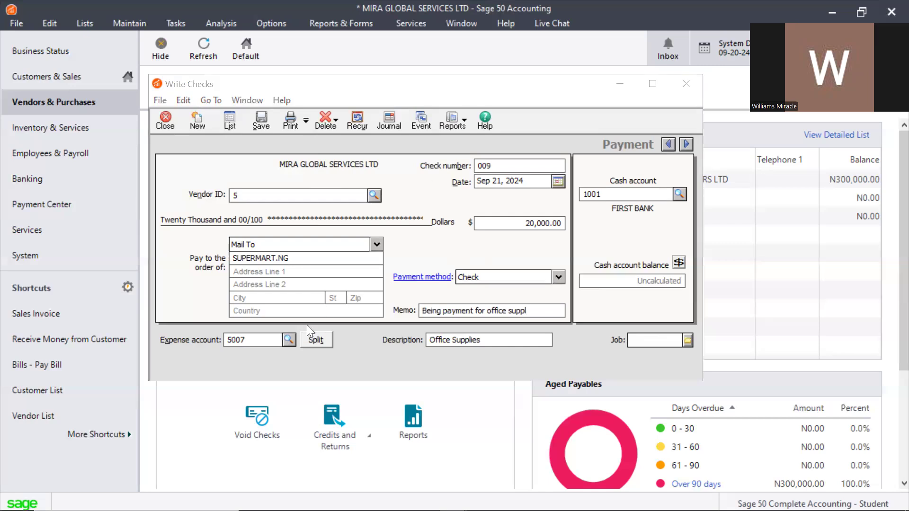
Choose Office Supplies as the expense account for the SUPERMART.NG check and save the check.
mouse_move(324, 432)
left_mouse_down()
mouse_move(289, 349)
mouse_move(300, 341)
mouse_move(220, 326)
mouse_move(203, 364)
mouse_move(290, 364)
left_mouse_up()
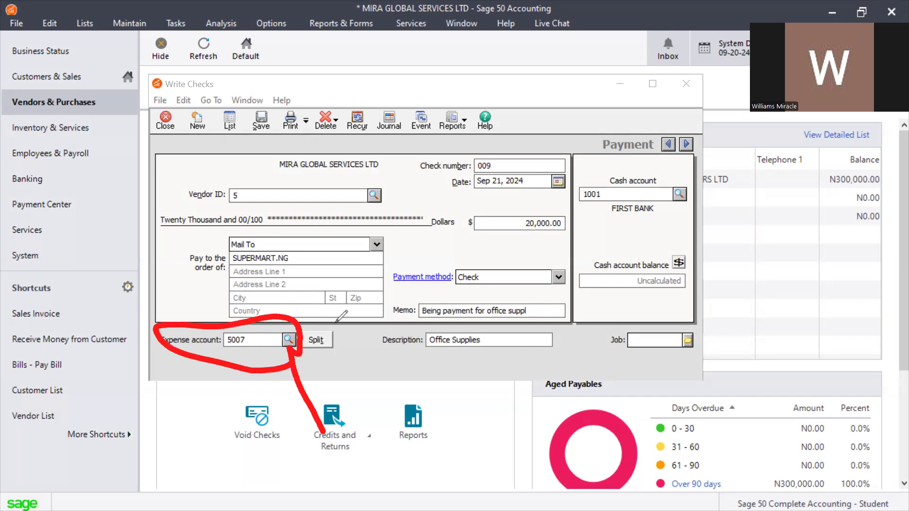
left_click(289, 339)
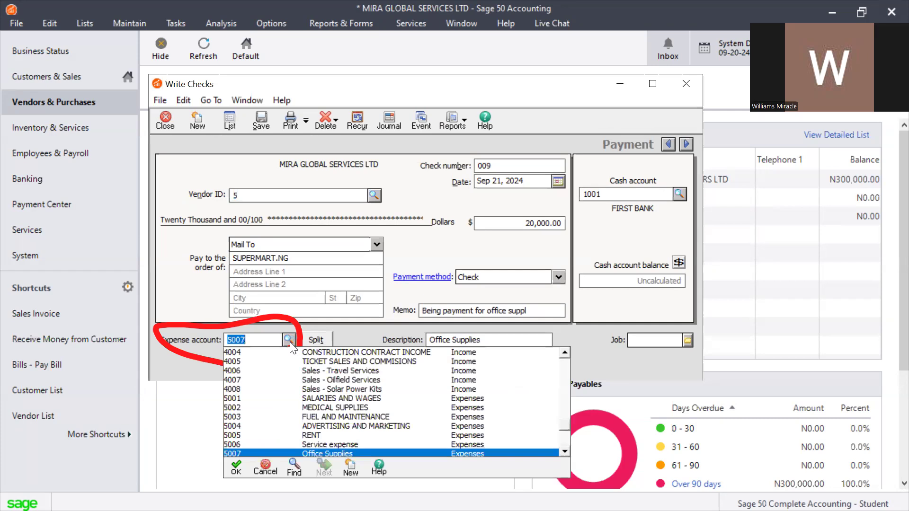
left_click(289, 340)
left_click(288, 340)
double_click(317, 453)
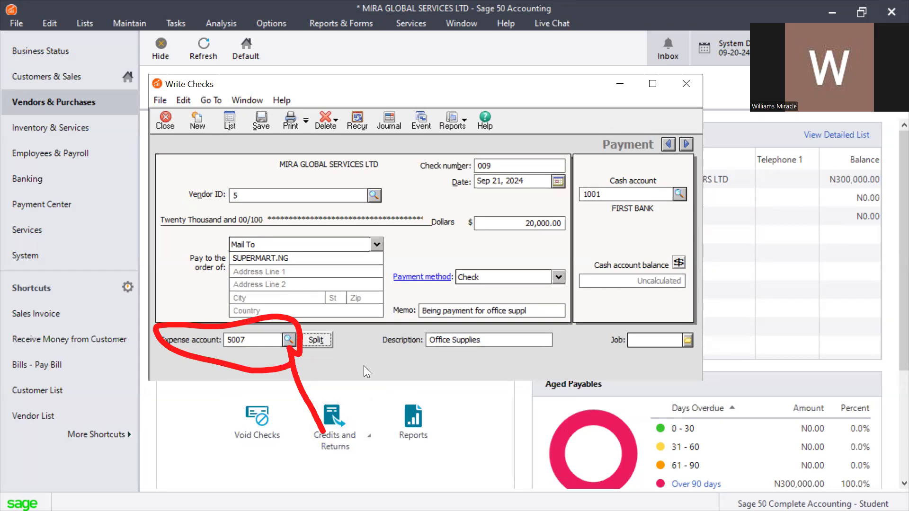
left_click(520, 129)
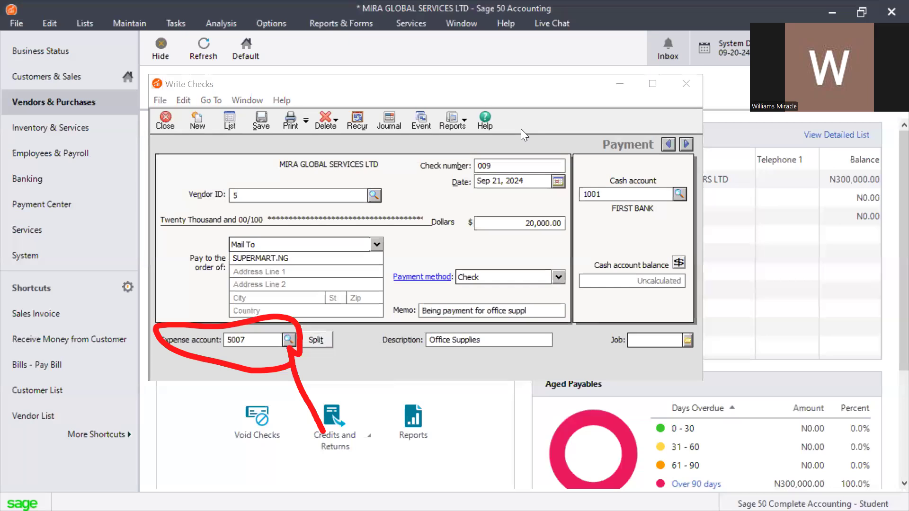
left_click(521, 128)
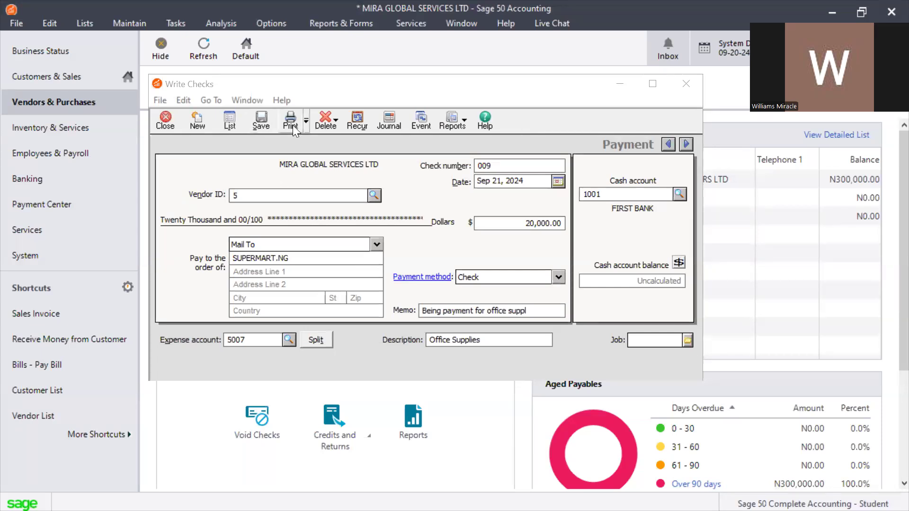
left_click(261, 121)
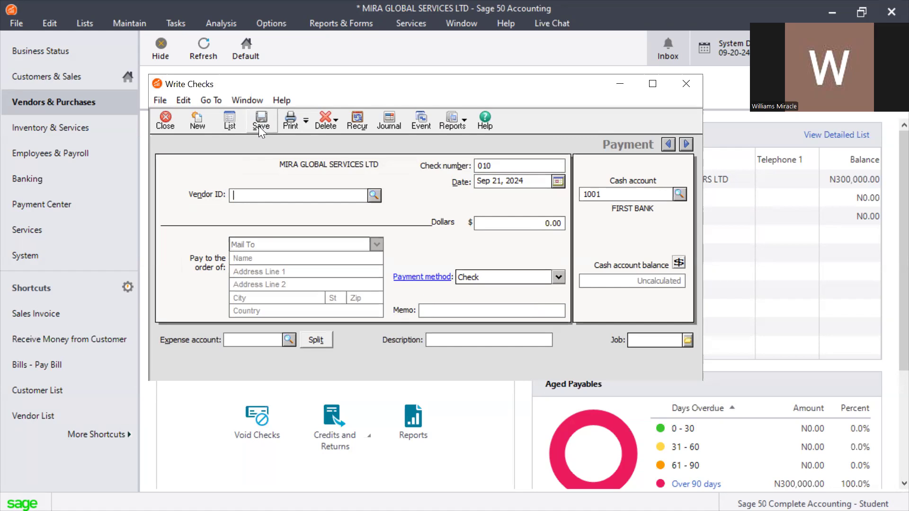
Open the list of written checks and choose Vendor ID as the search field.
left_click(228, 126)
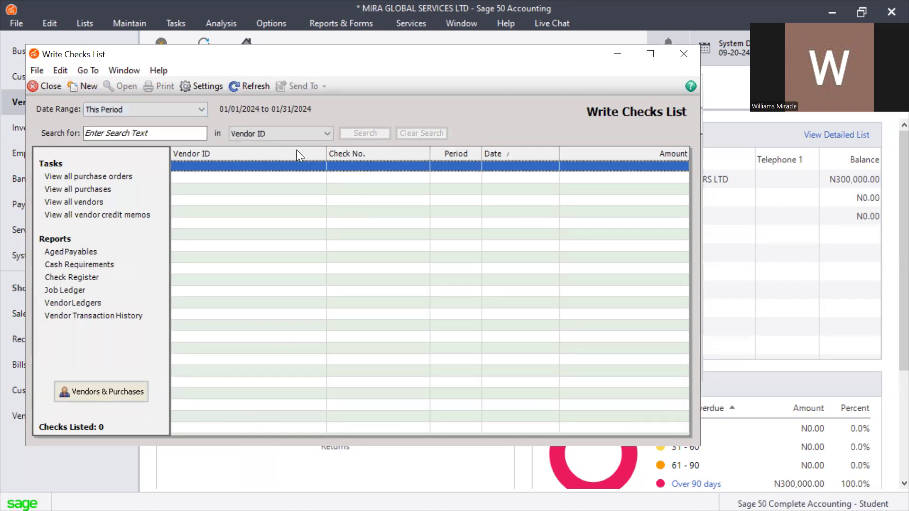
left_click(316, 134)
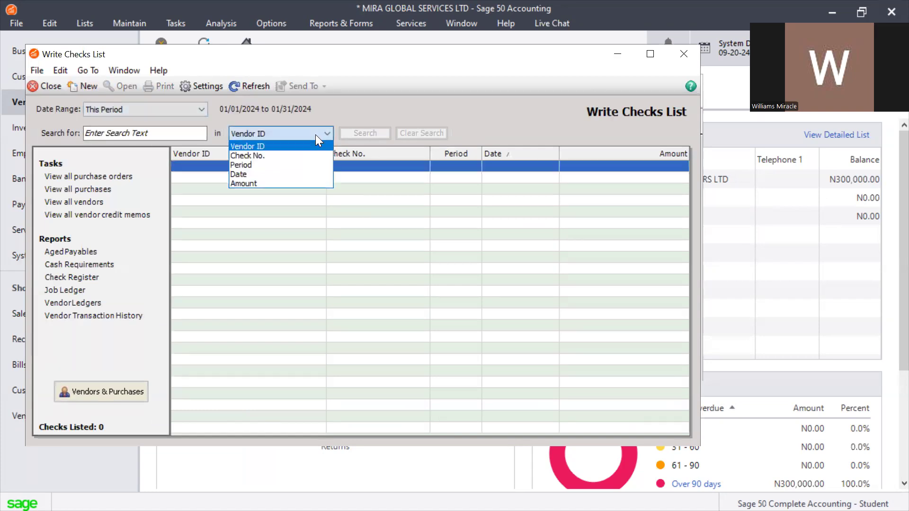
left_click(286, 147)
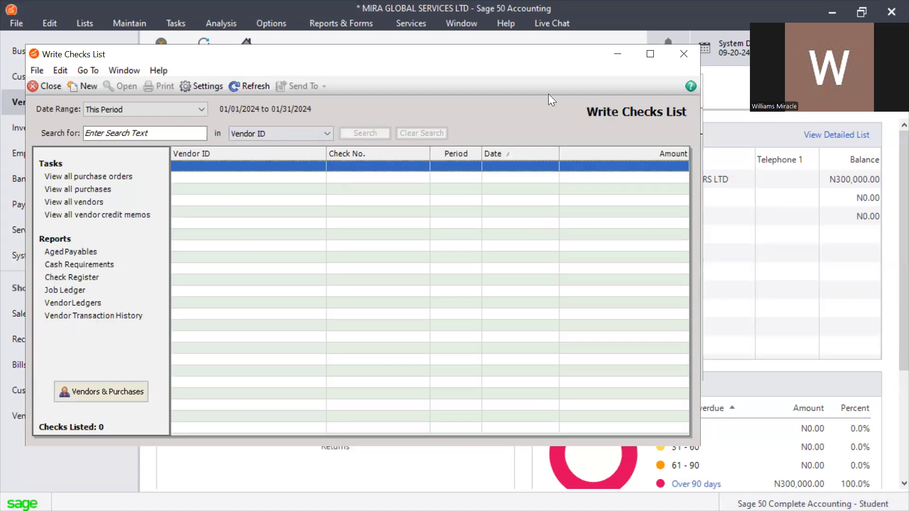
Filter the list of written checks to the This Year-to-Date date range.
left_click(198, 109)
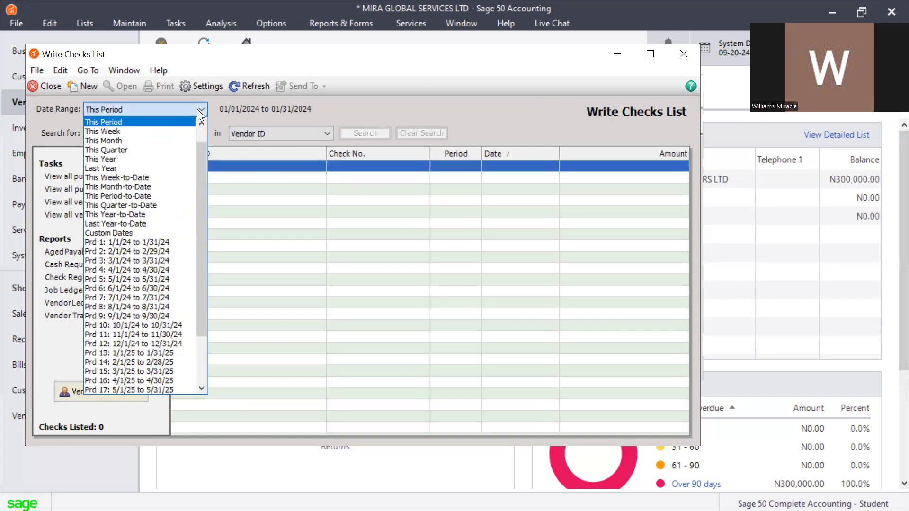
left_click(198, 109)
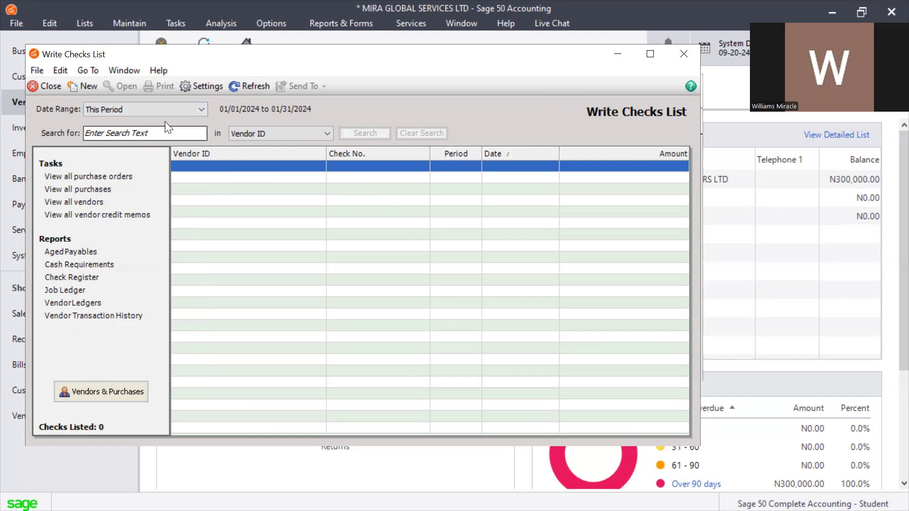
left_click(102, 114)
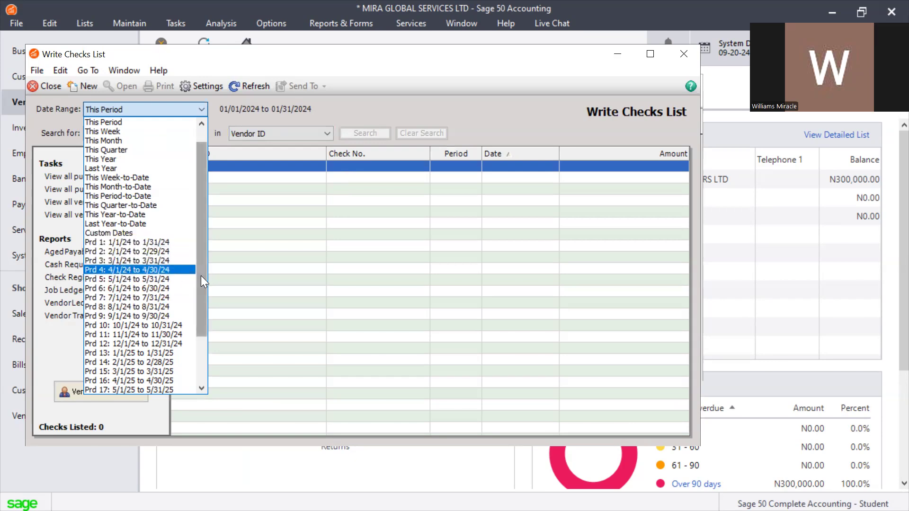
left_click_drag(202, 275, 209, 322)
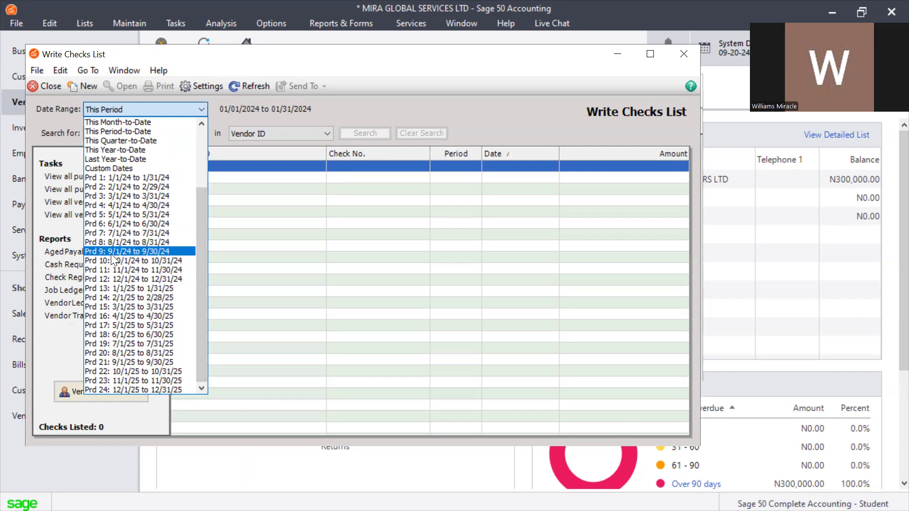
left_click(129, 152)
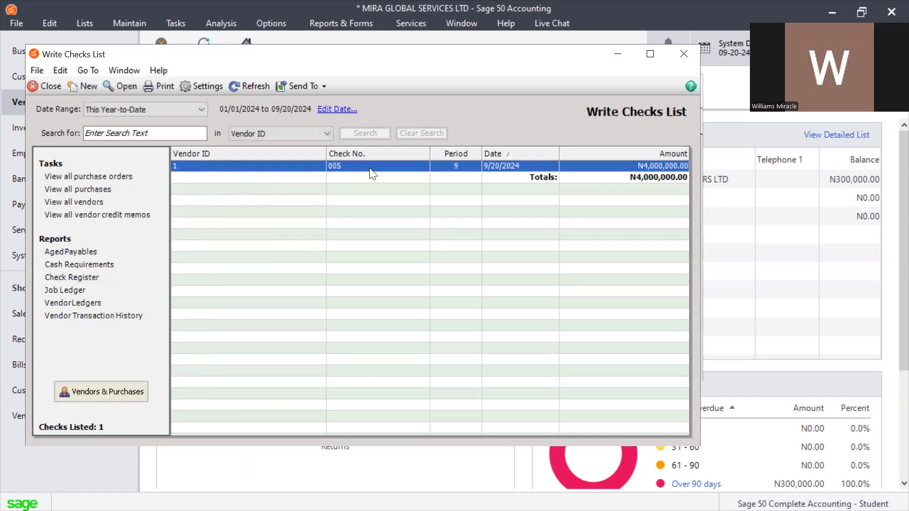
Set the date range of the written checks list to Prd 9: 9/1/24 to 9/30/24 and select check 009.
left_click(181, 110)
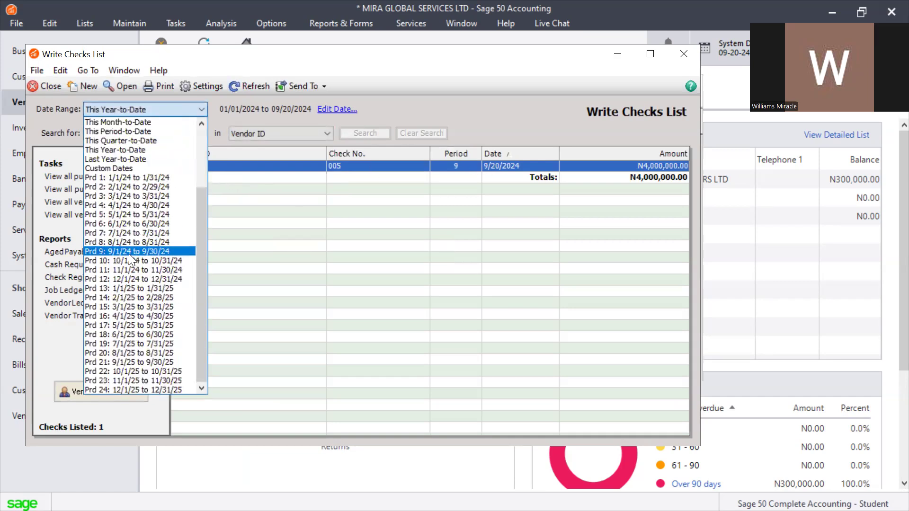
left_click(129, 254)
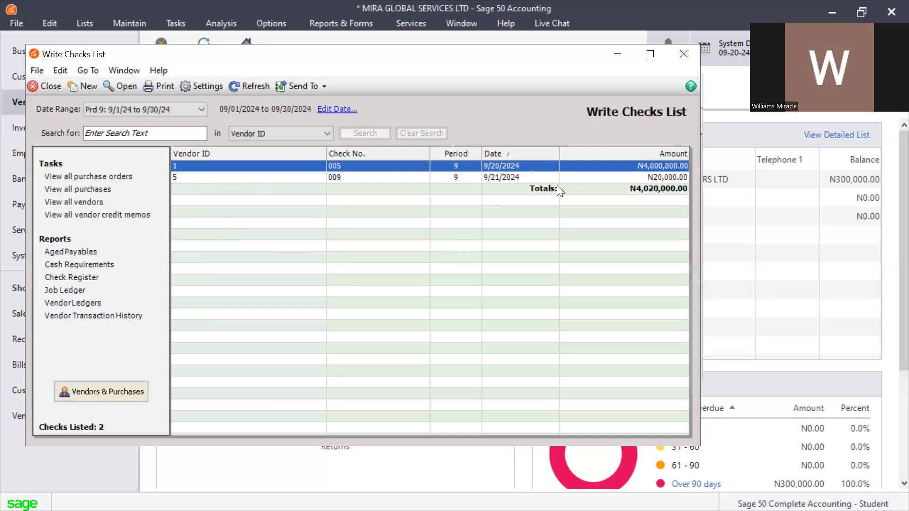
left_click(499, 178)
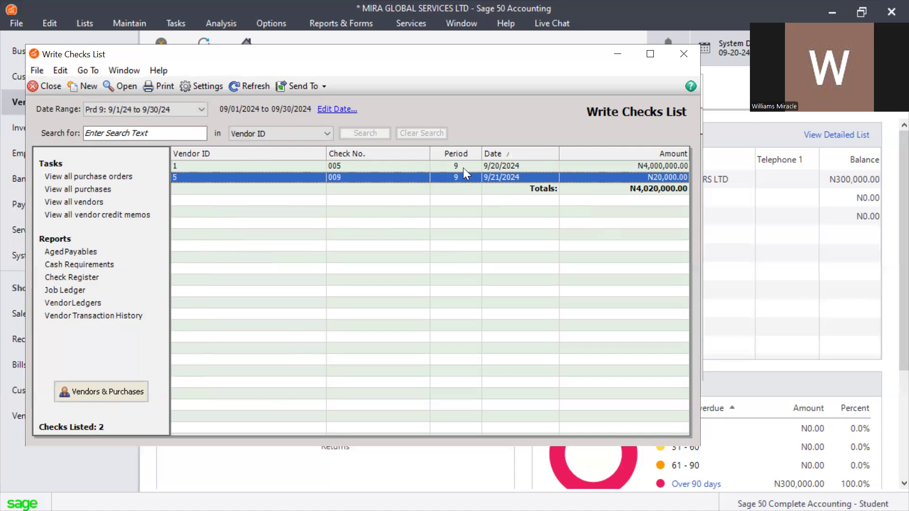
Add the Memo, Description and Expense Account columns to the written checks list.
left_click(205, 88)
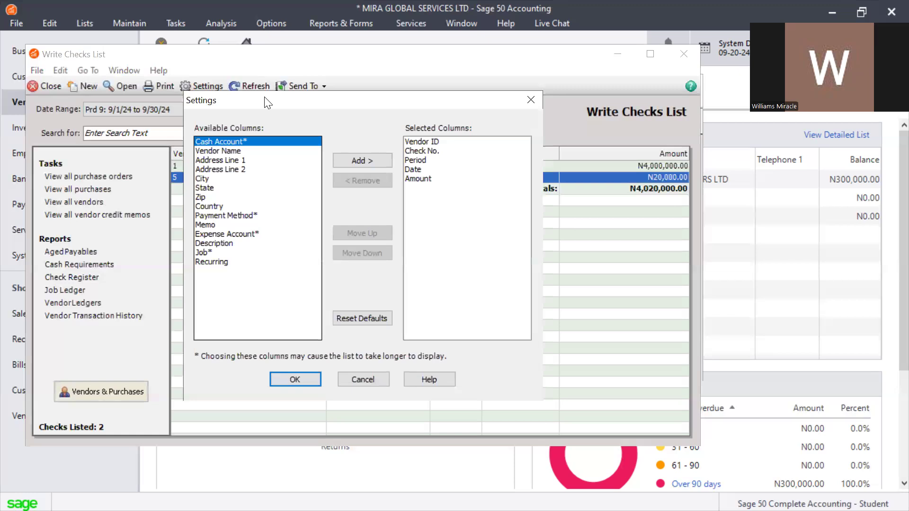
left_click_drag(268, 102, 318, 127)
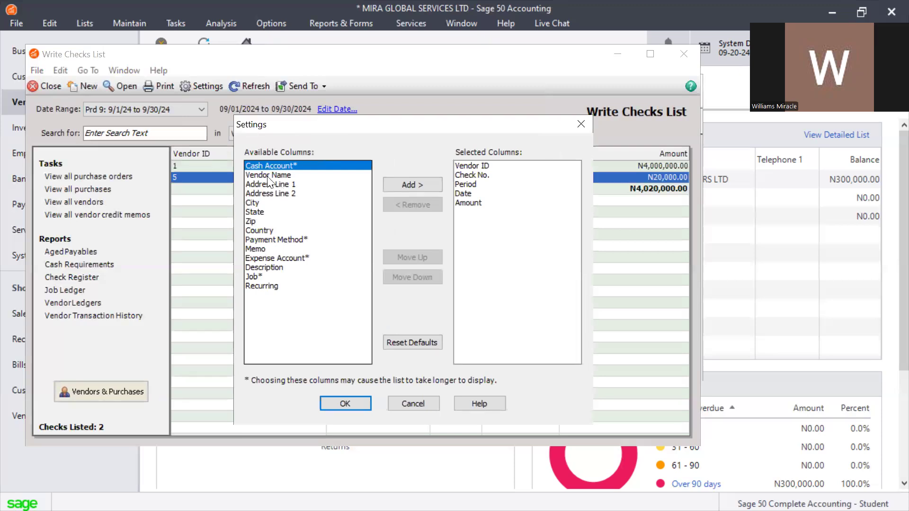
left_click(259, 248)
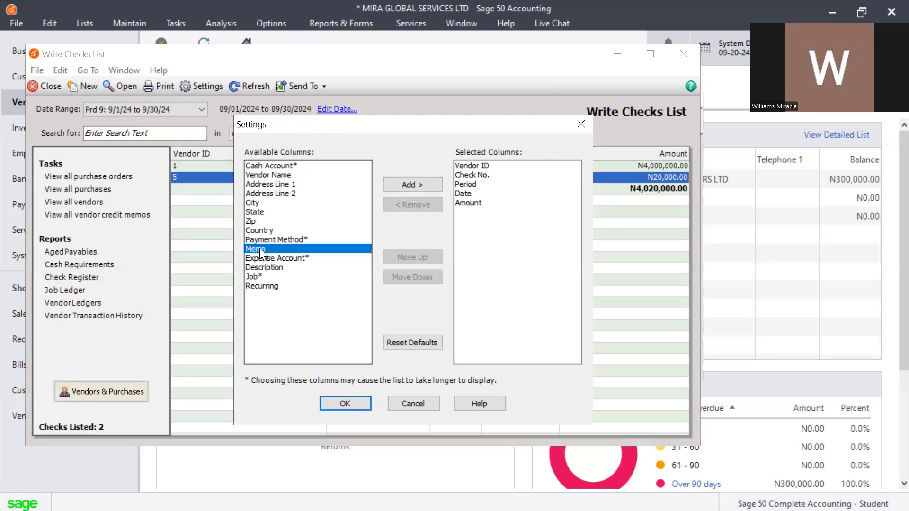
left_click(410, 186)
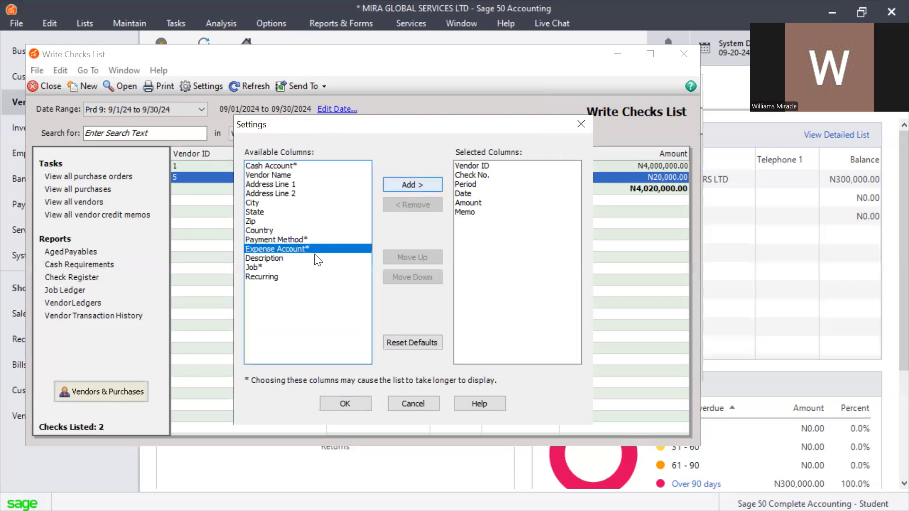
left_click(286, 258)
left_click(419, 186)
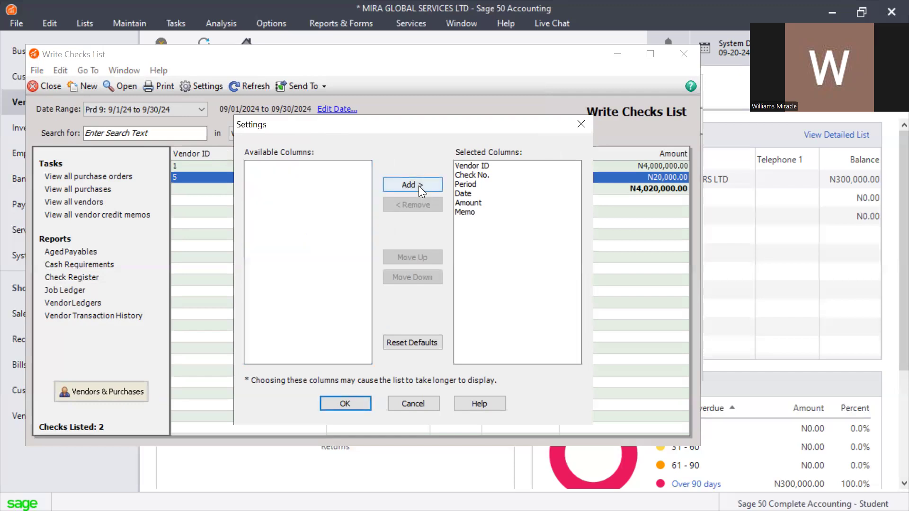
left_click(311, 248)
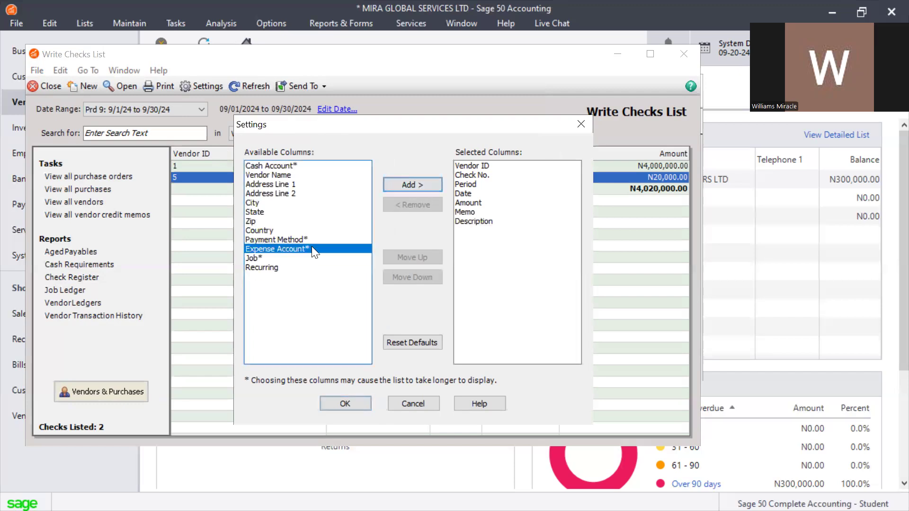
left_click(397, 186)
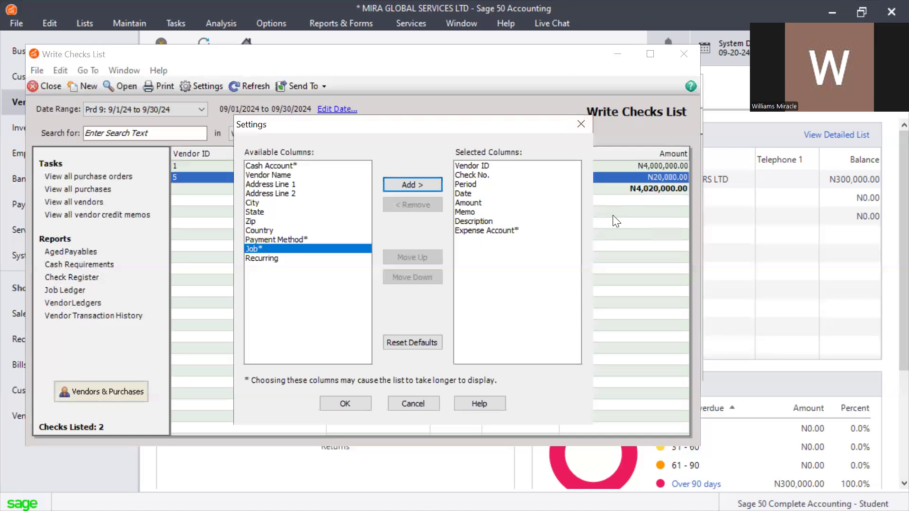
left_click(365, 400)
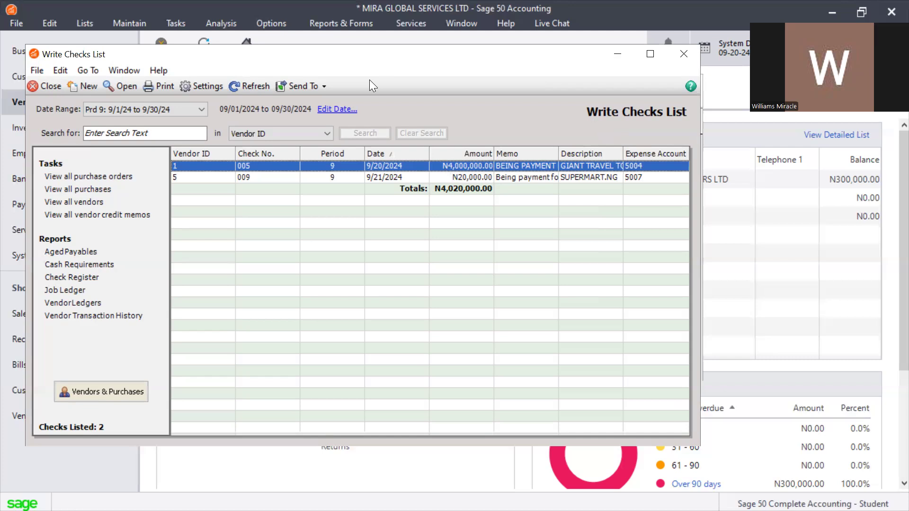
Open check 005 from the written checks list for review and close the Write Checks window.
double_click(263, 165)
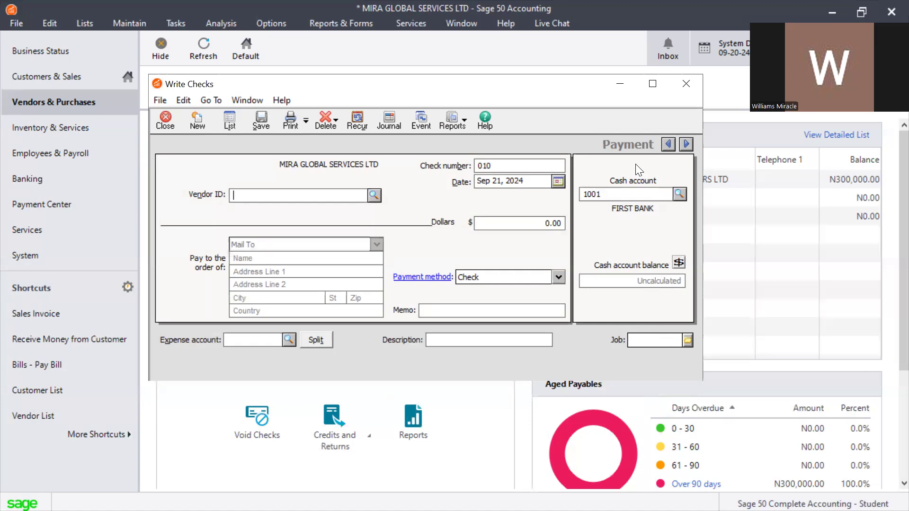
left_click(685, 83)
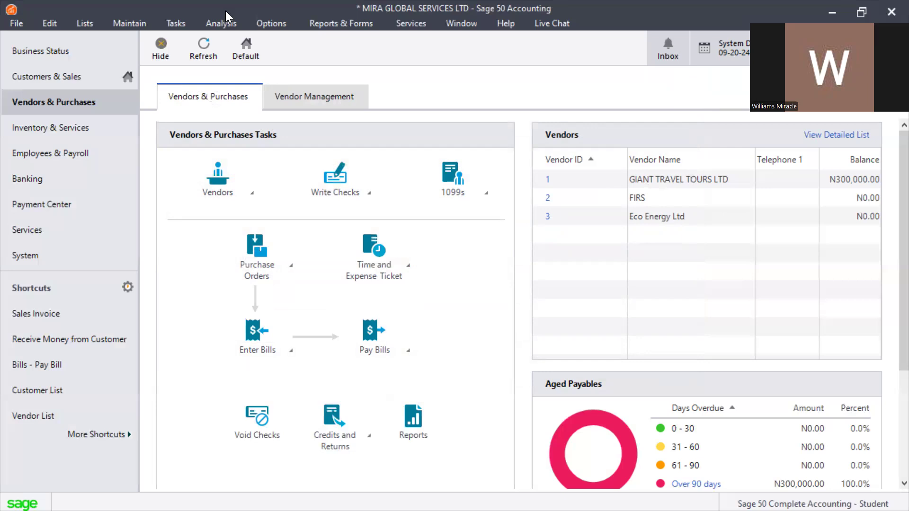
Start entering a new bill and choose XYZ RENTALS as its vendor.
left_click(175, 23)
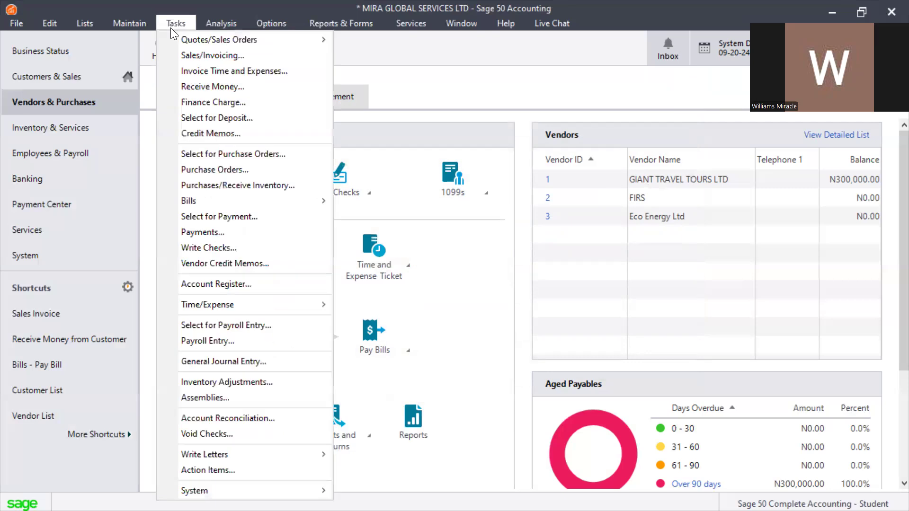
mouse_move(219, 201)
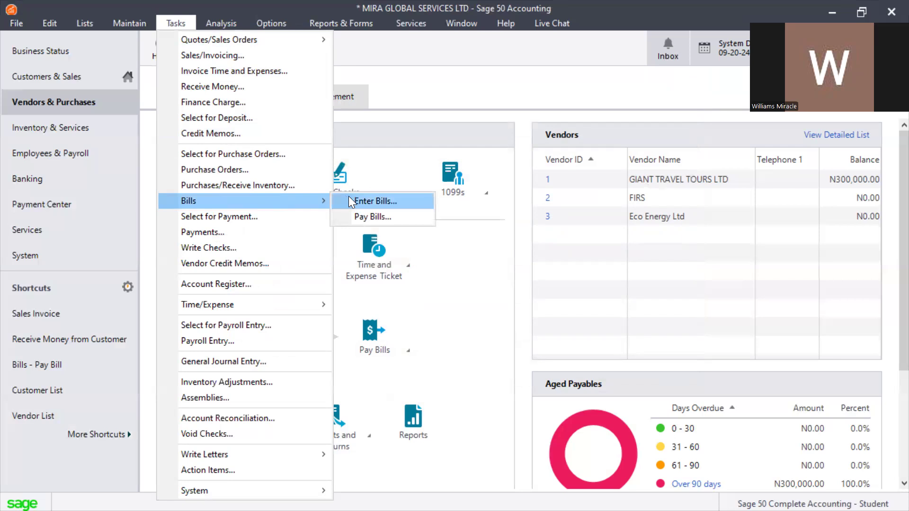
left_click(375, 198)
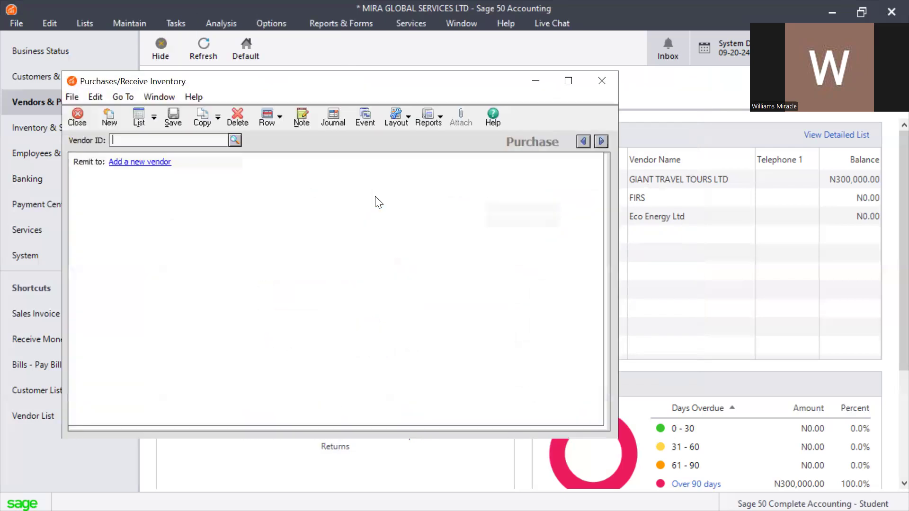
left_click(234, 141)
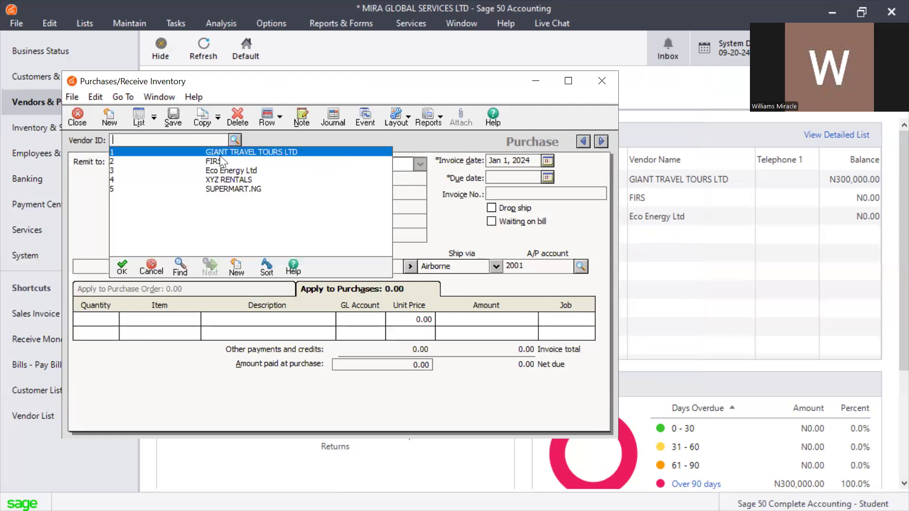
double_click(225, 179)
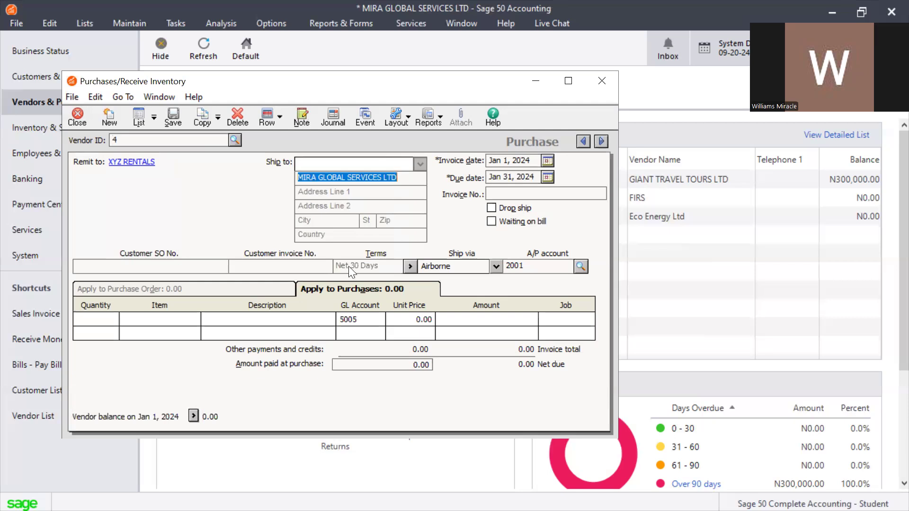
Set the bill's invoice number to 010 and enter 100,000.00 as the amount of its first line.
left_click(509, 194)
type("0")
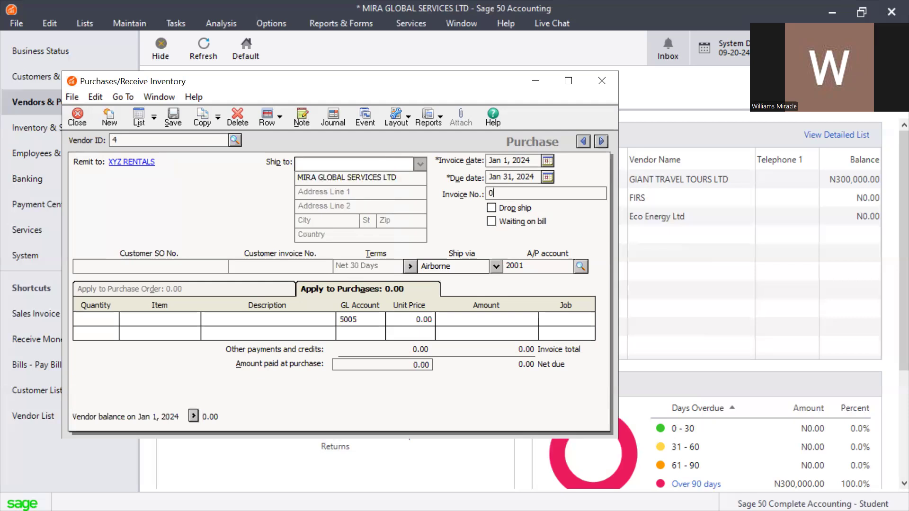
type("10")
left_click(486, 320)
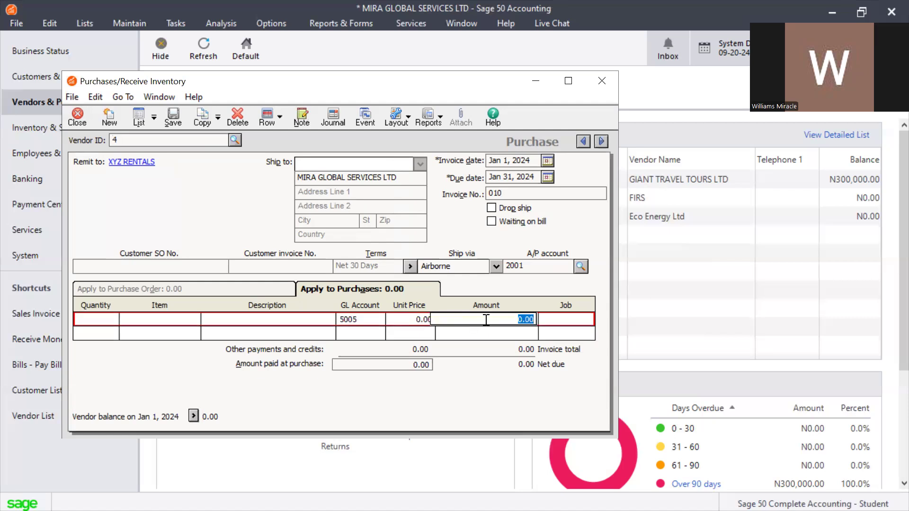
type("100000")
Choose 5005 RENT as the GL account for the 100,000.00 bill line.
left_click(368, 316)
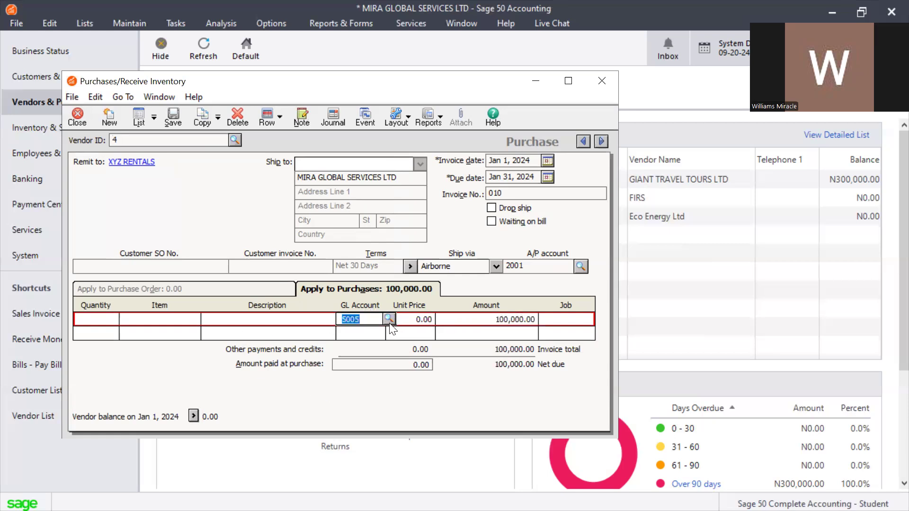
left_click(389, 320)
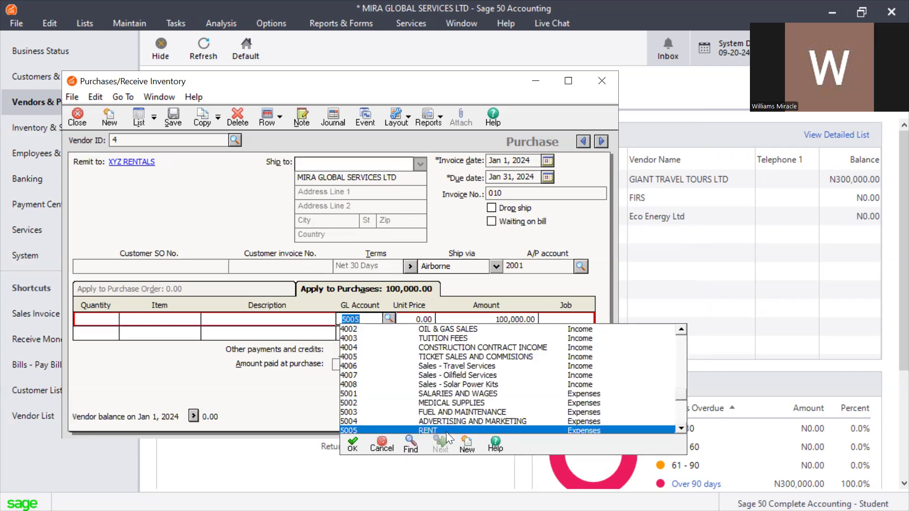
left_click(446, 431)
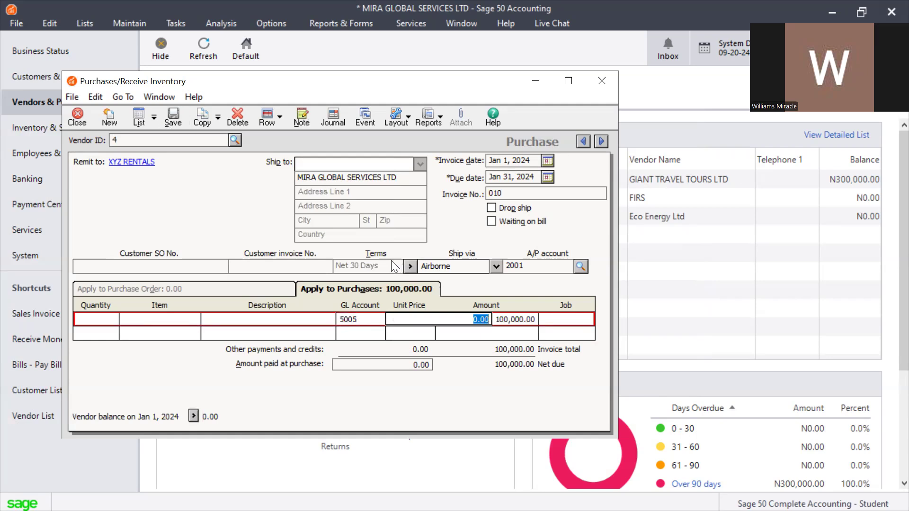
Examine the discount and displayed payment terms of the XYZ RENTALS bill and close the terms information.
left_click(409, 265)
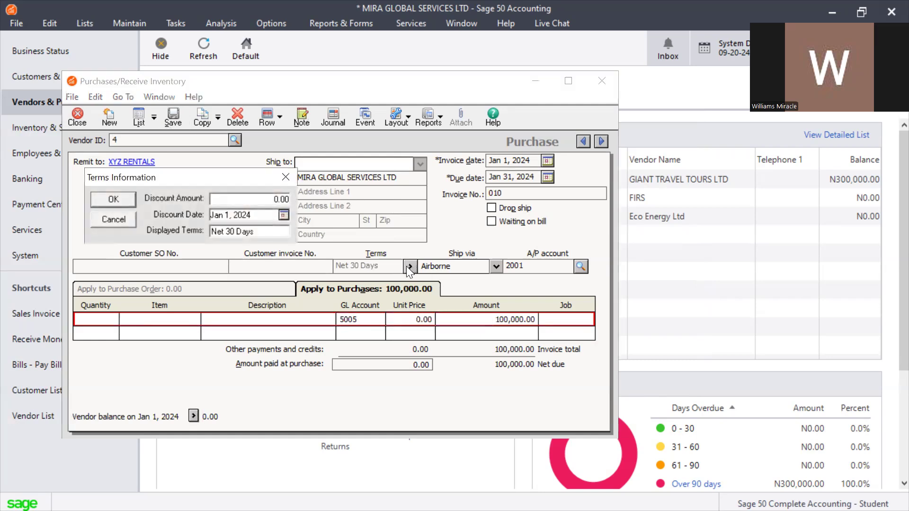
left_click(291, 173)
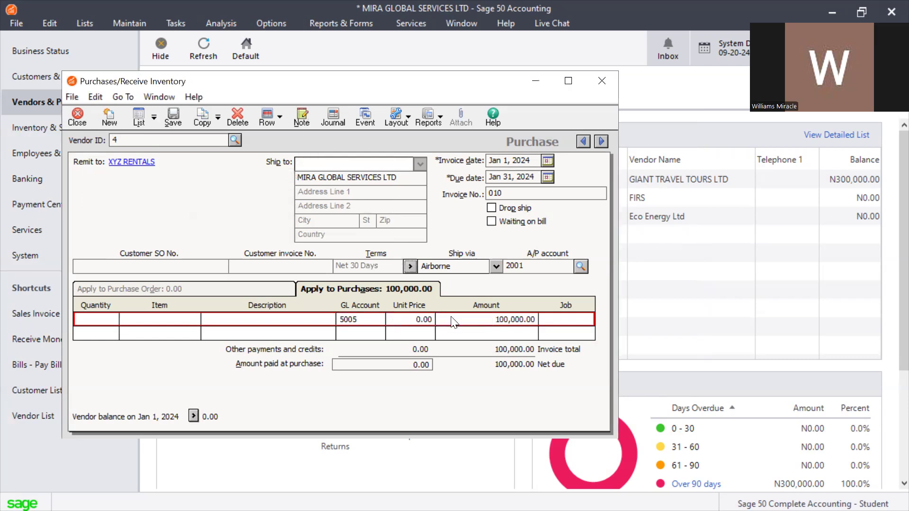
left_click(410, 266)
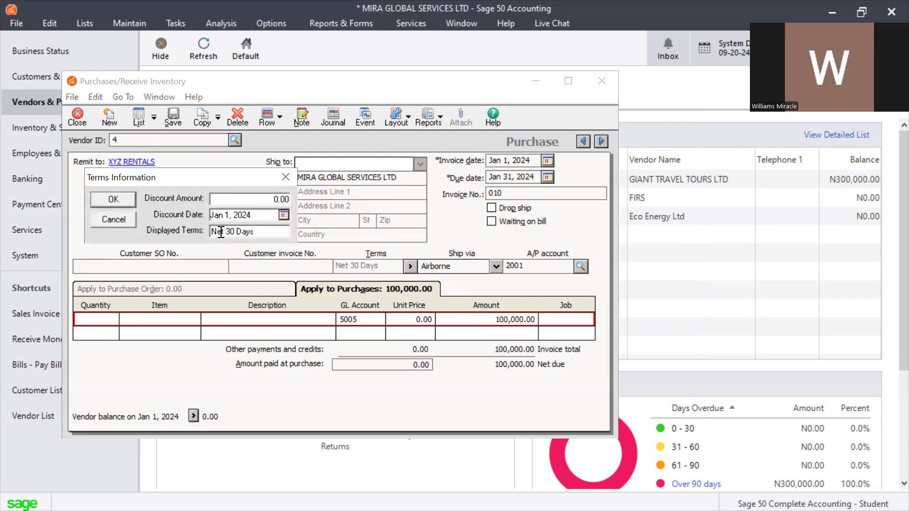
left_click(259, 231)
left_click(125, 197)
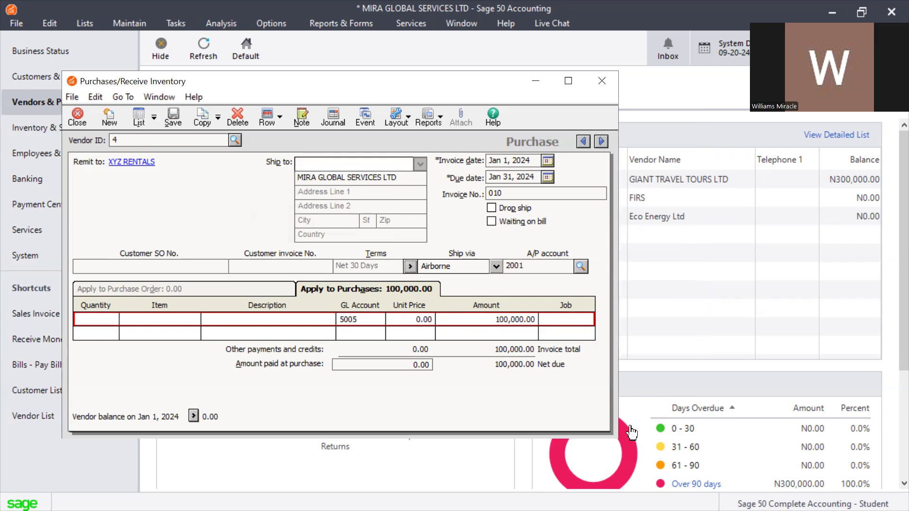
Assign 2001 ACCOUNTS PAYABLE as the A/P account of the XYZ RENTALS bill and save the bill.
left_click(379, 319)
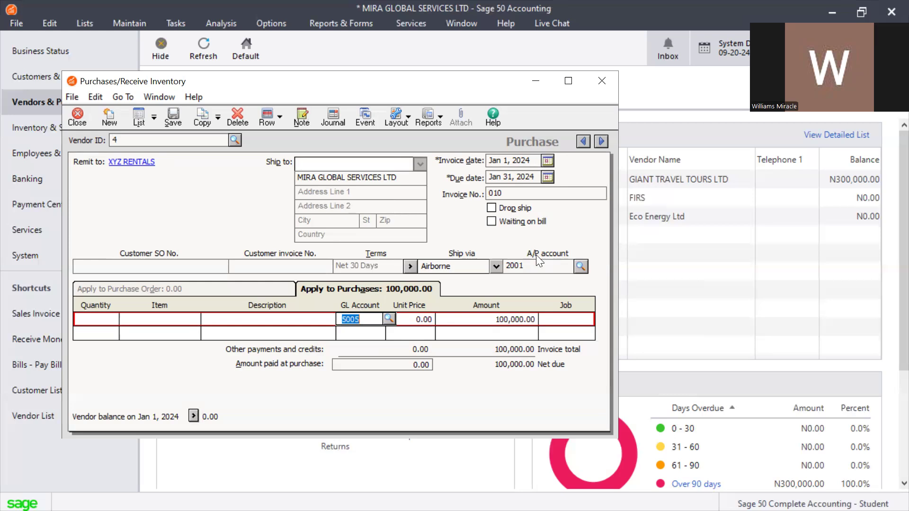
left_click(580, 266)
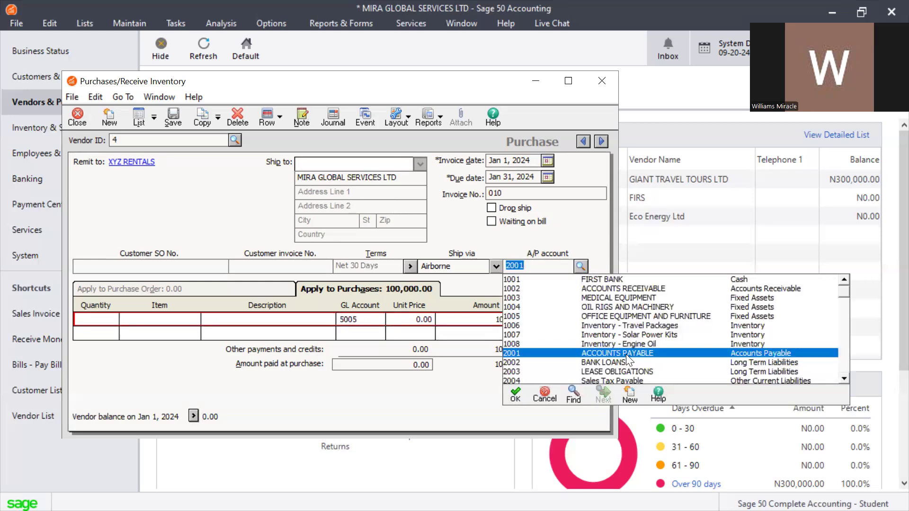
double_click(625, 354)
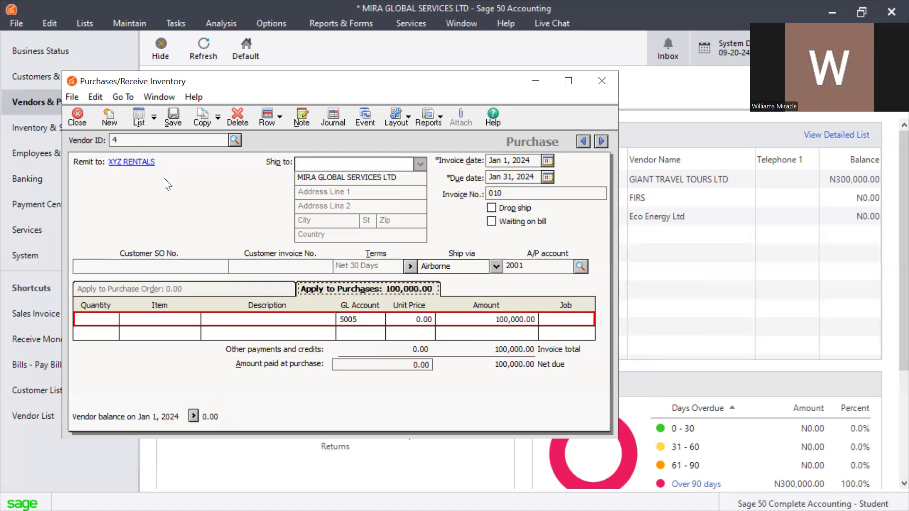
left_click(171, 118)
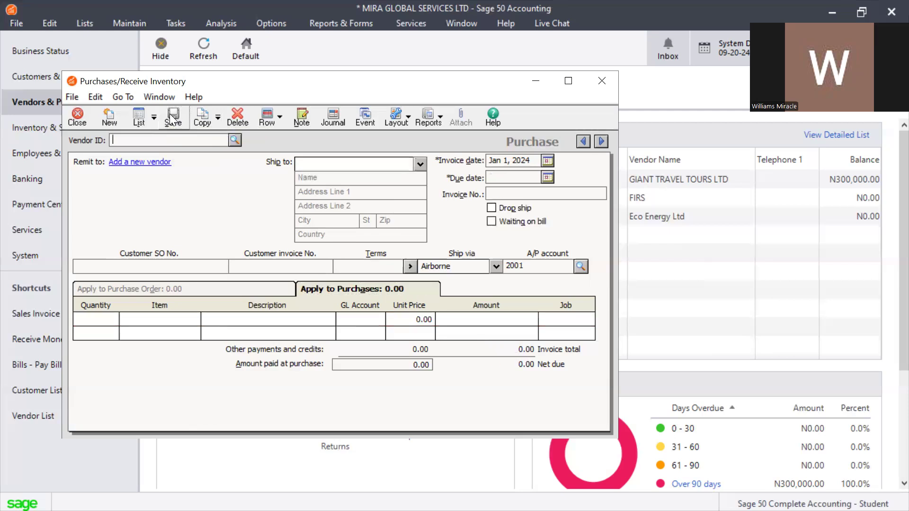
Check invoice 010 in the purchase list, and close the list and the bill entry form.
left_click(139, 118)
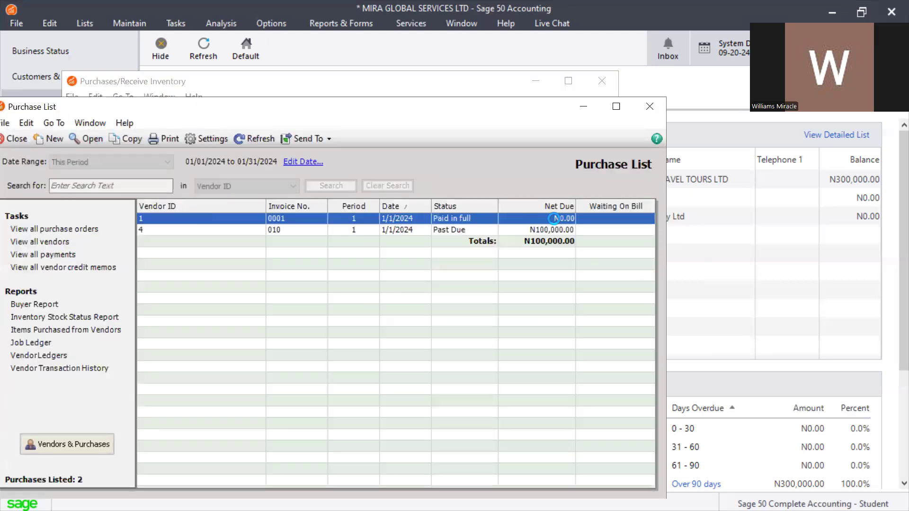
left_click(448, 230)
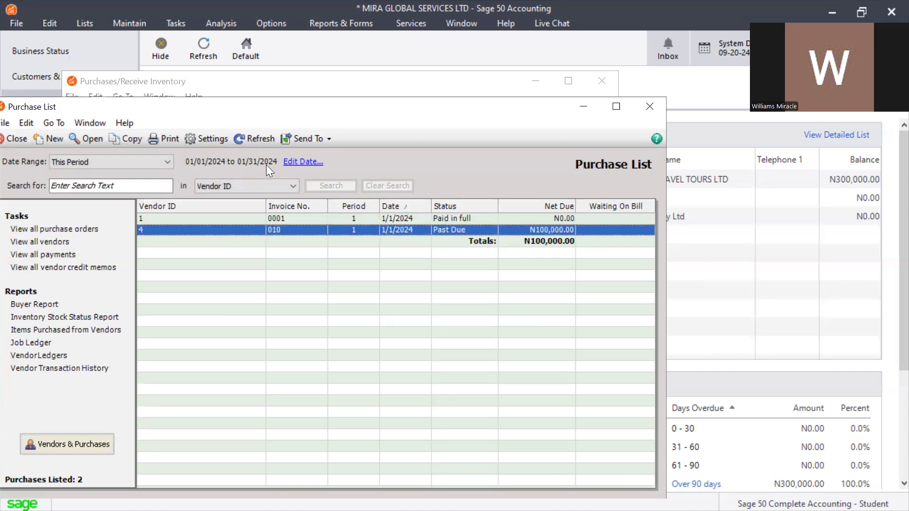
left_click(649, 108)
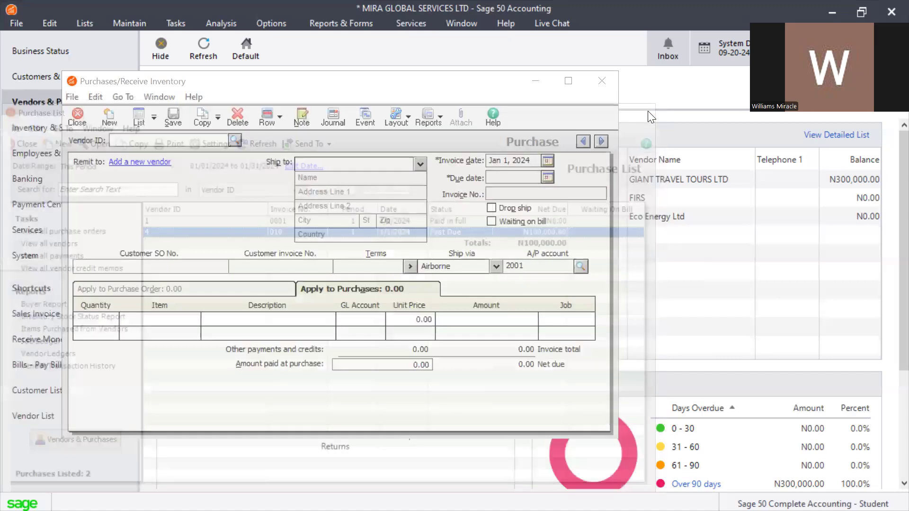
left_click(597, 84)
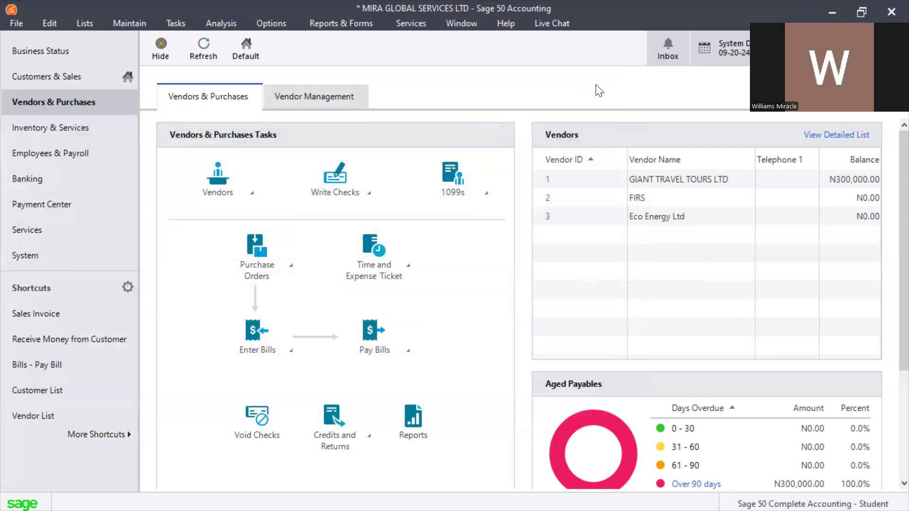
Start a new payment to vendor XYZ RENTALS and mark invoice 010 to be paid in full.
left_click(175, 23)
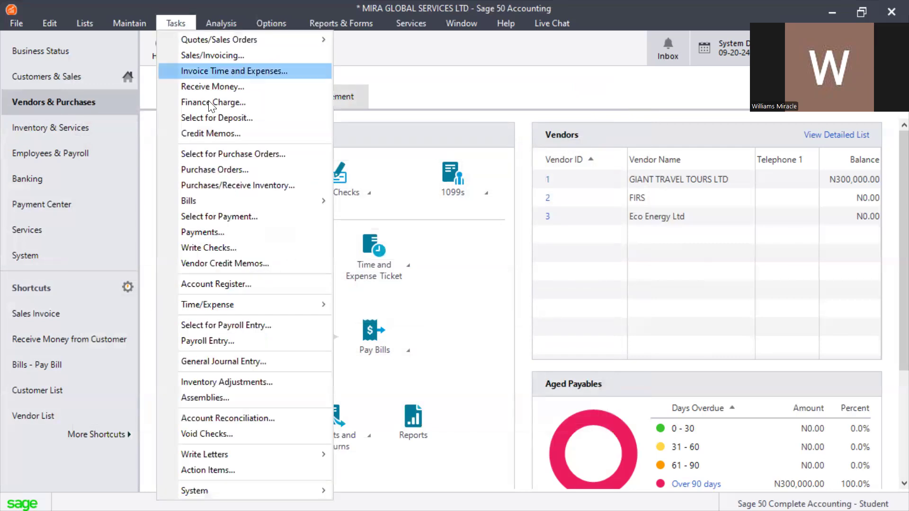
left_click(221, 232)
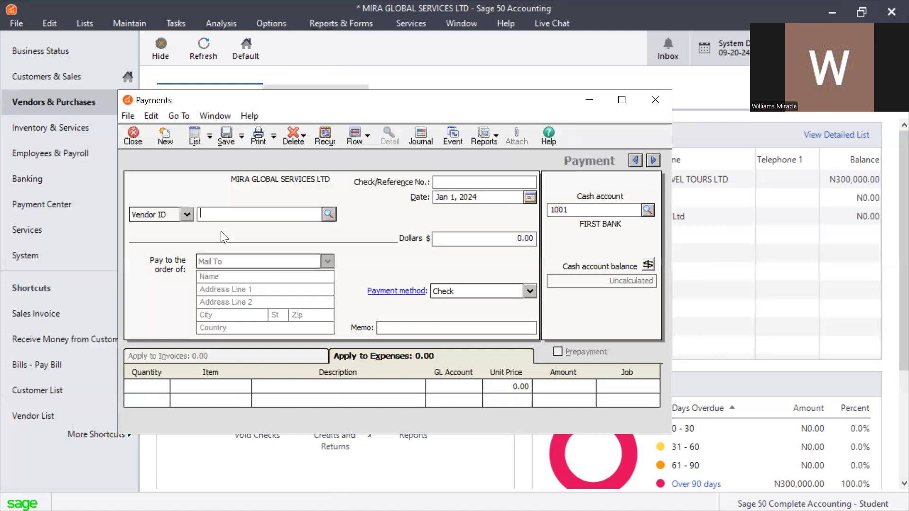
left_click(328, 214)
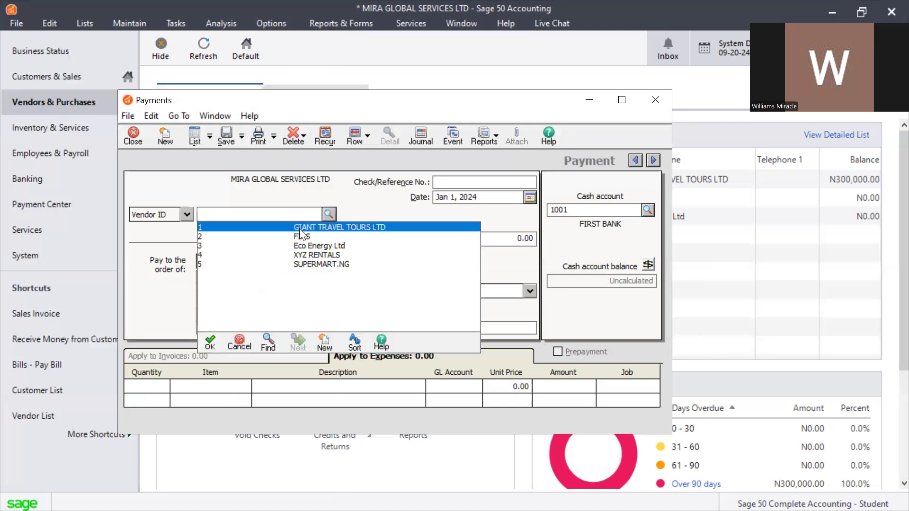
double_click(305, 254)
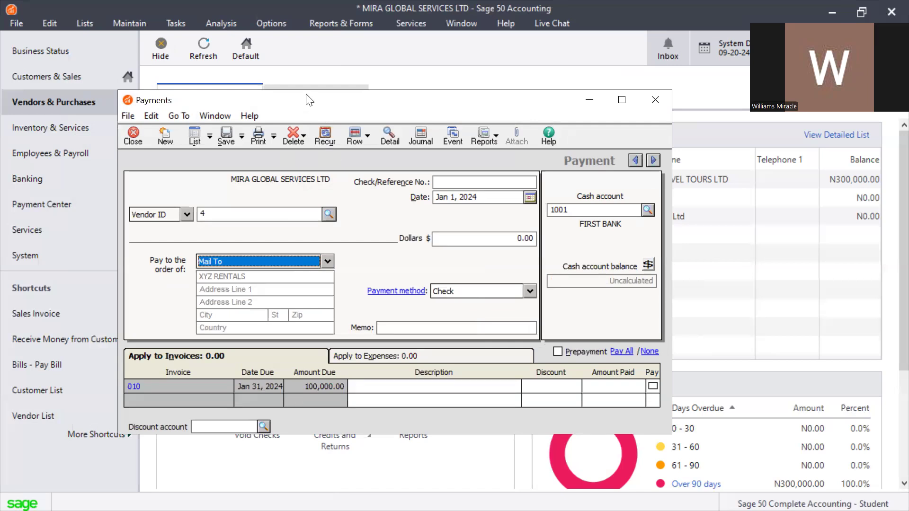
left_click_drag(307, 95, 289, 39)
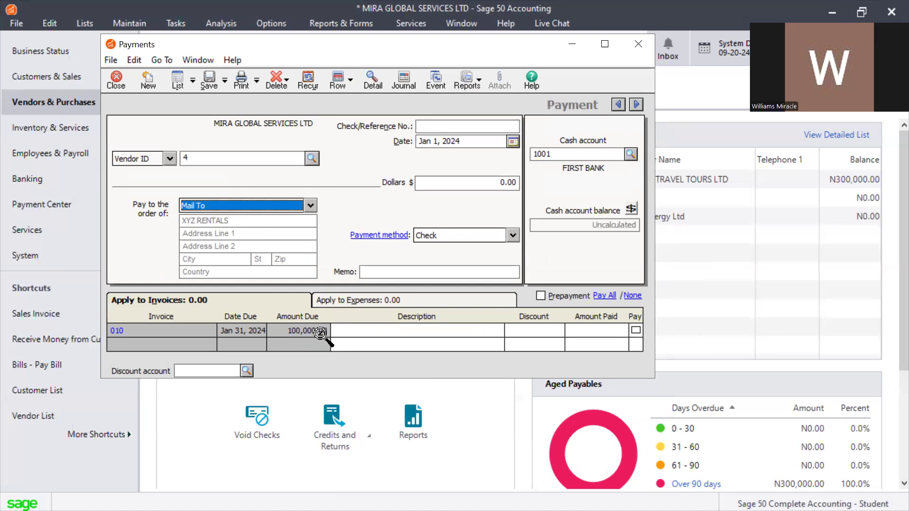
left_click(636, 330)
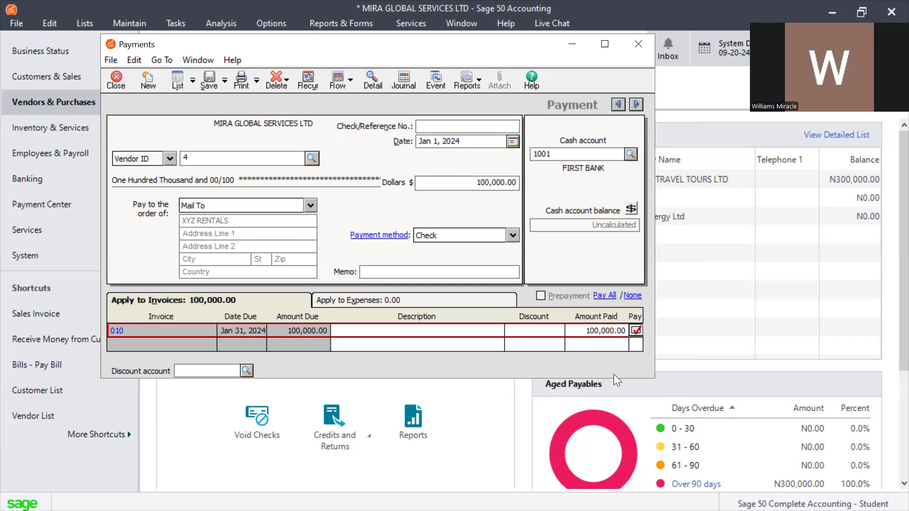
Set the payment's check/reference number to 011 and its memo to "Being payment for office rent".
left_click(476, 132)
type("011")
left_click(440, 273)
type("Being payment for rent")
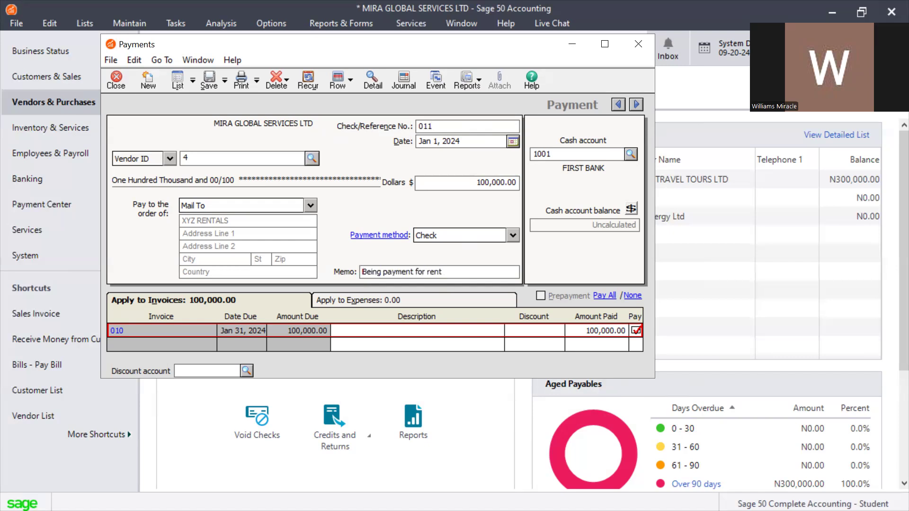
type("office")
Choose 1001 FIRST BANK as the cash account and save the XYZ RENTALS payment.
left_click(630, 154)
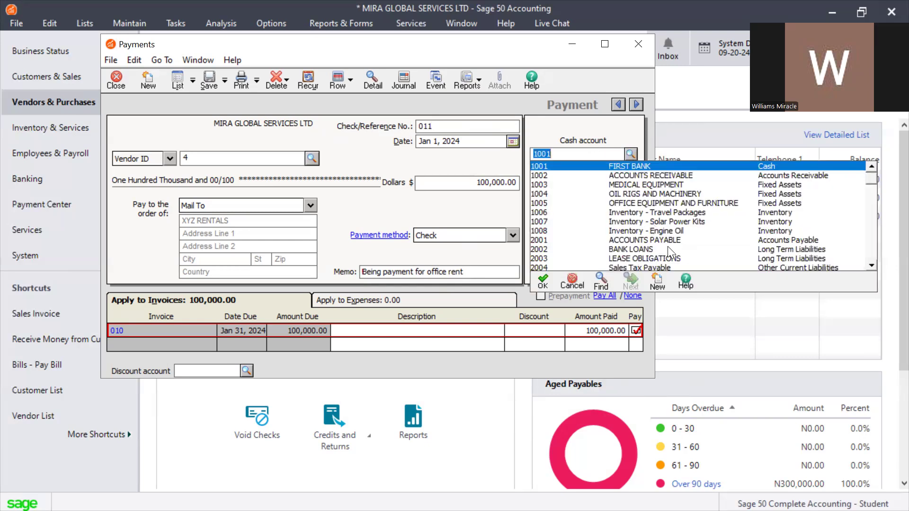
left_click(634, 166)
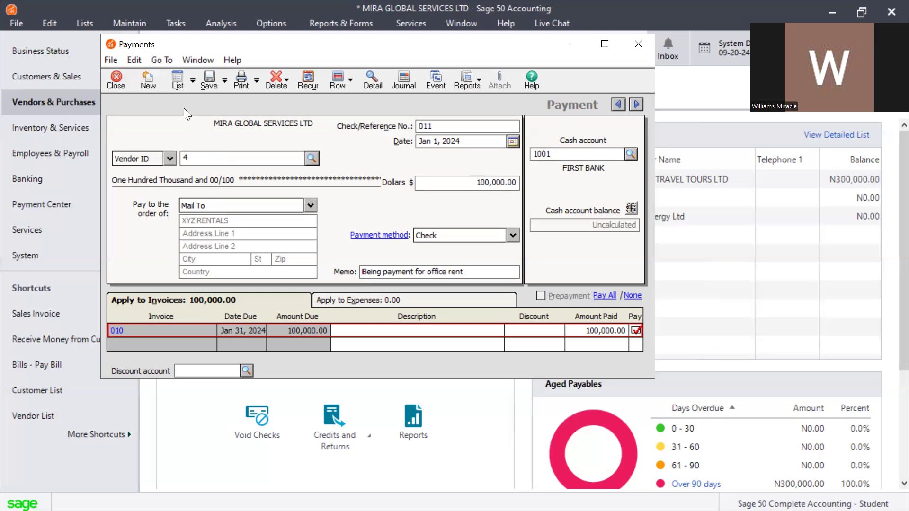
left_click(209, 80)
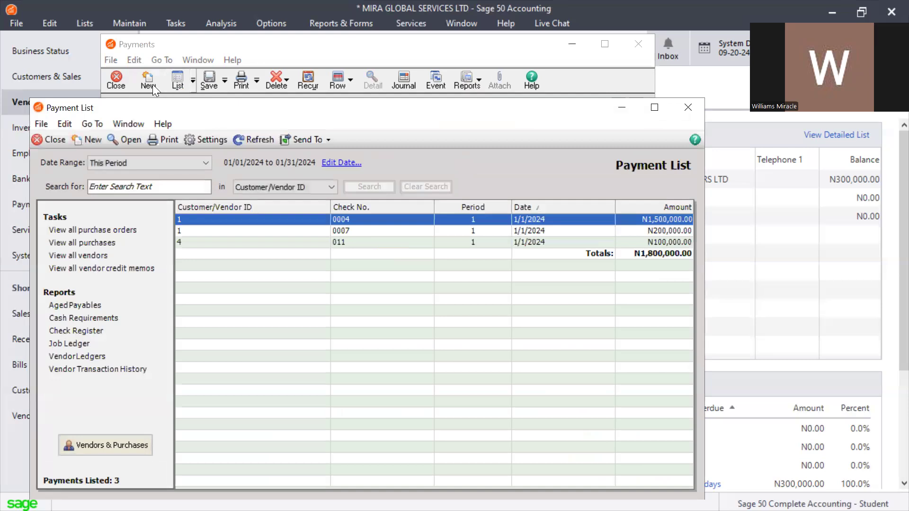
Check the recorded payments in the payment list, and close the list and the payment form.
left_click(678, 103)
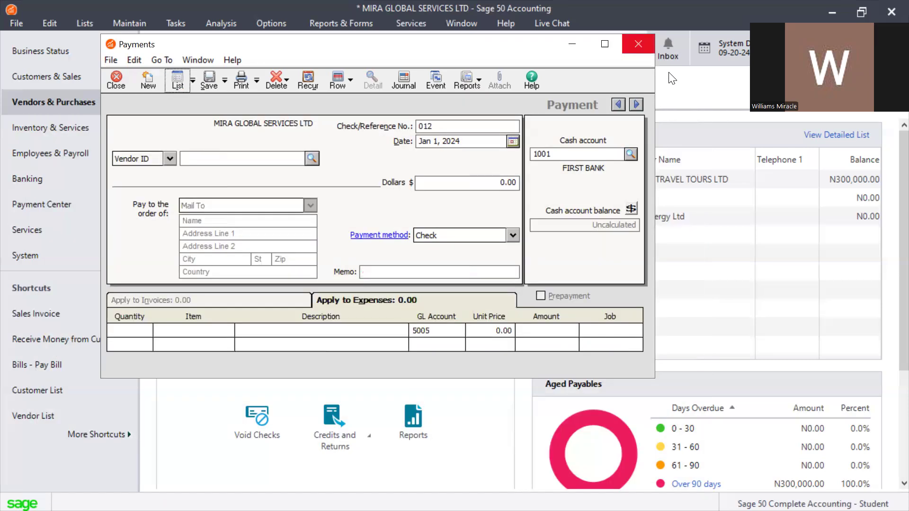
left_click(638, 44)
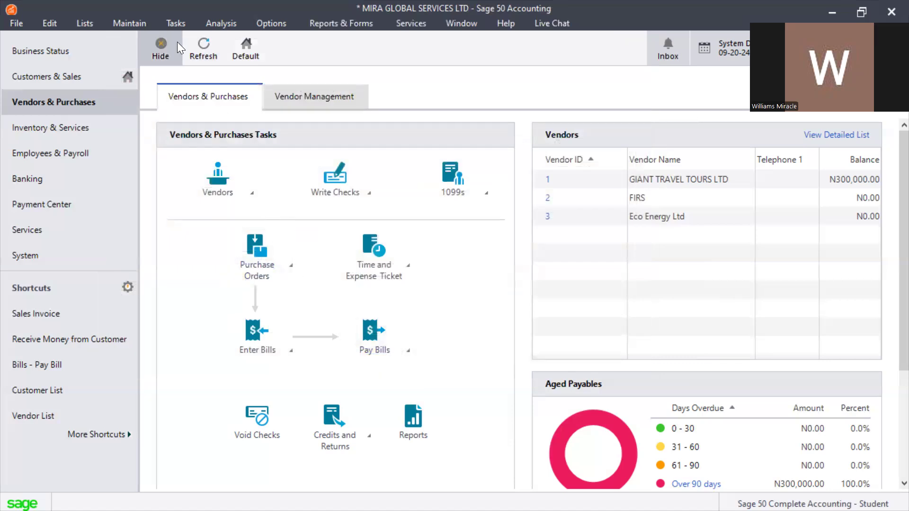
View the blank form for paying bills and close it without entering anything.
left_click(178, 25)
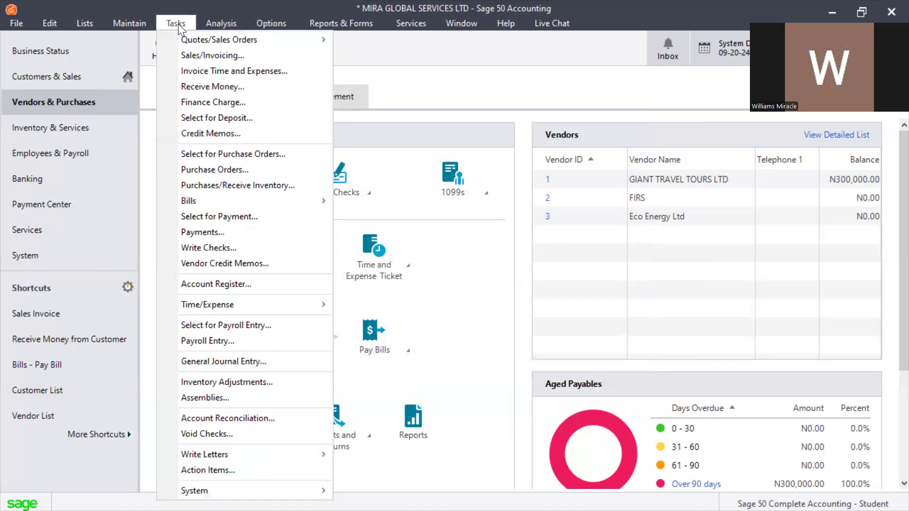
mouse_move(235, 209)
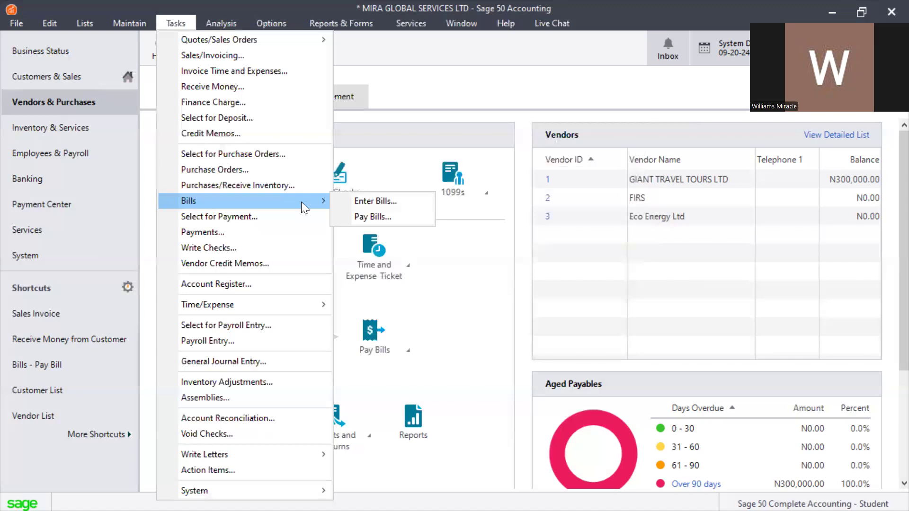
left_click(382, 217)
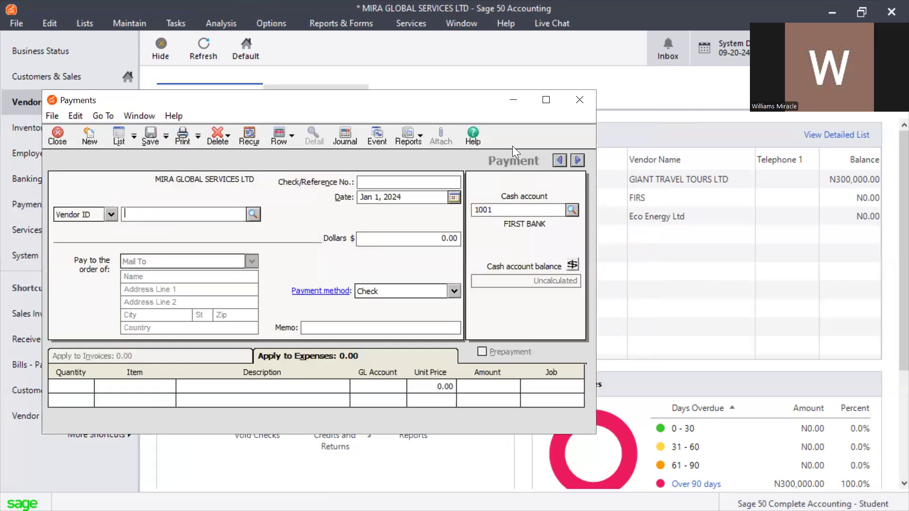
left_click(580, 99)
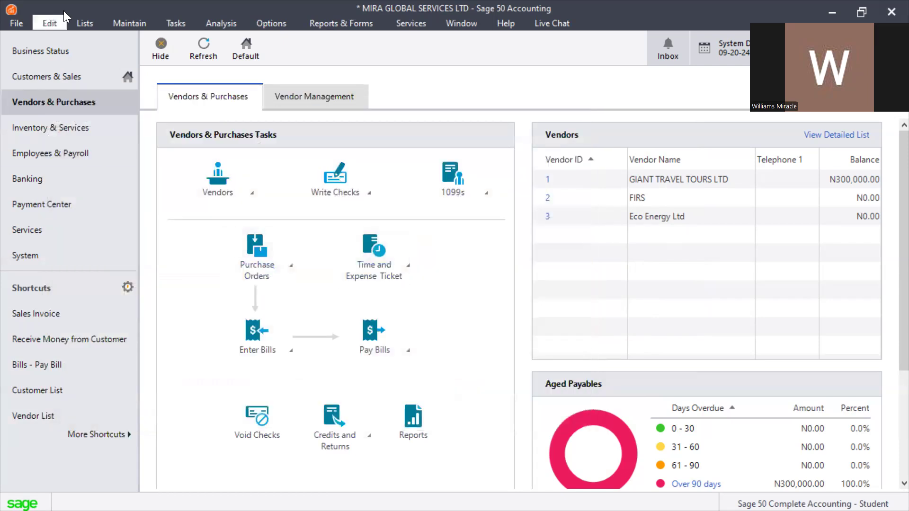
left_click(176, 26)
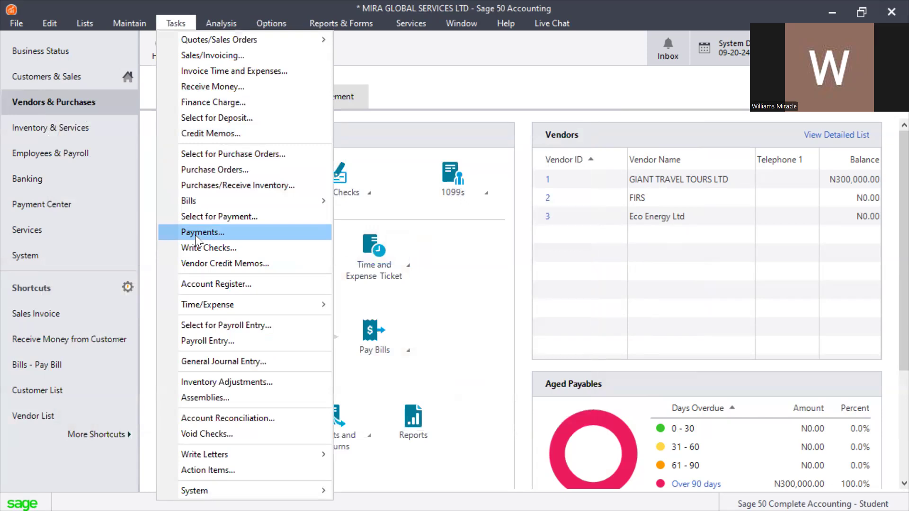
mouse_move(271, 204)
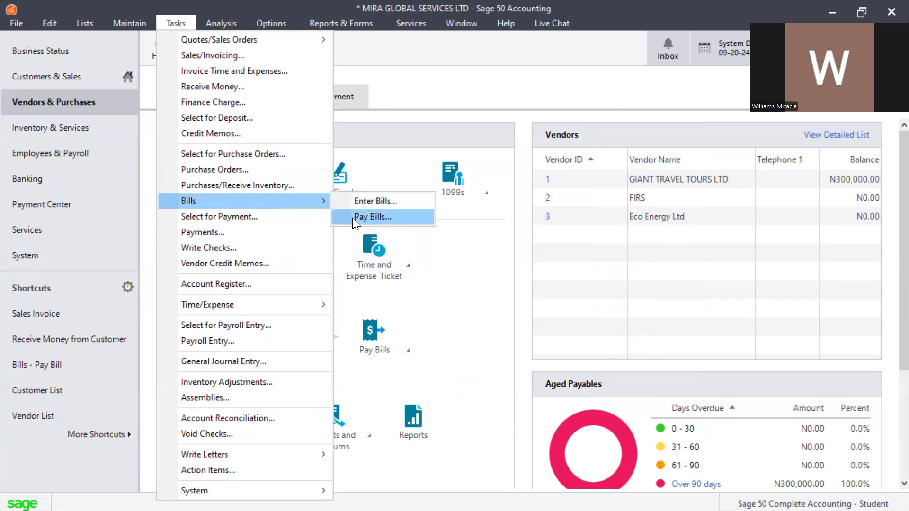
left_click(483, 297)
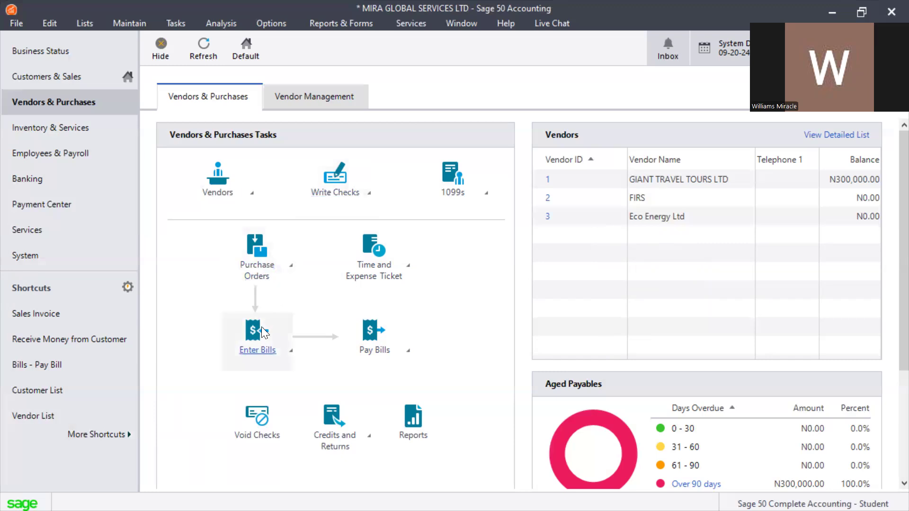
View a blank new bill with its GL account field and close it without entering anything.
left_click(279, 350)
left_click(311, 364)
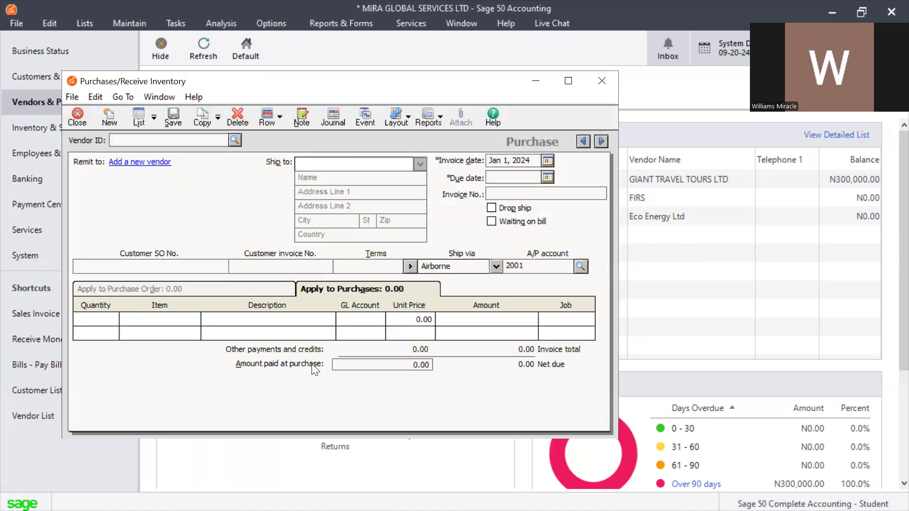
left_click(378, 320)
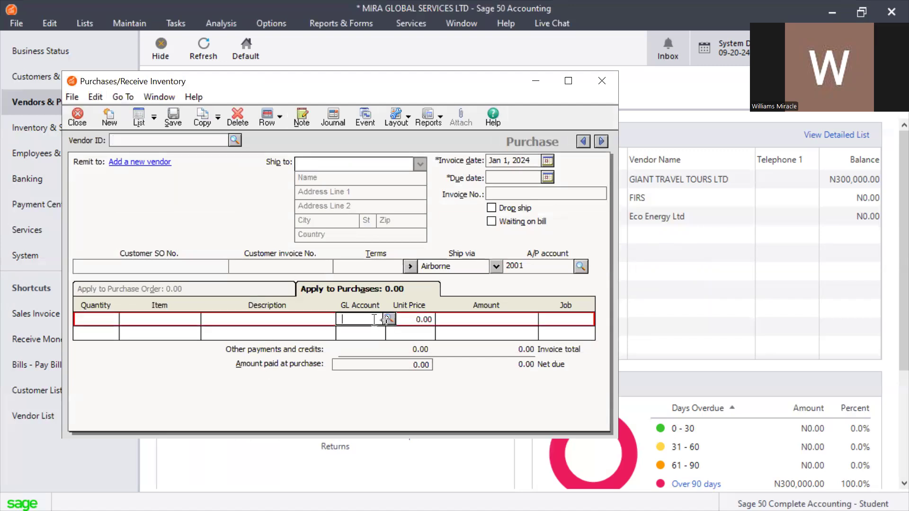
left_click(596, 82)
Open a blank check for writing and examine the available vendors without choosing one.
left_click(171, 26)
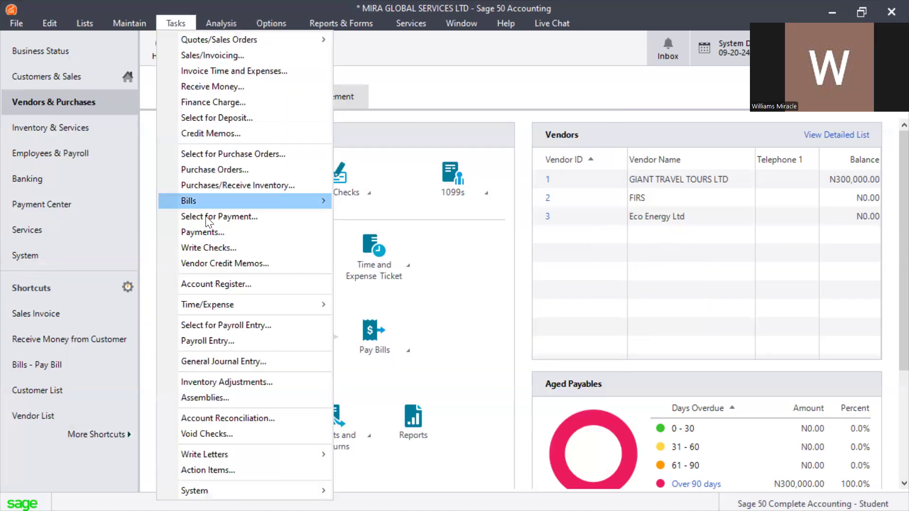
left_click(211, 248)
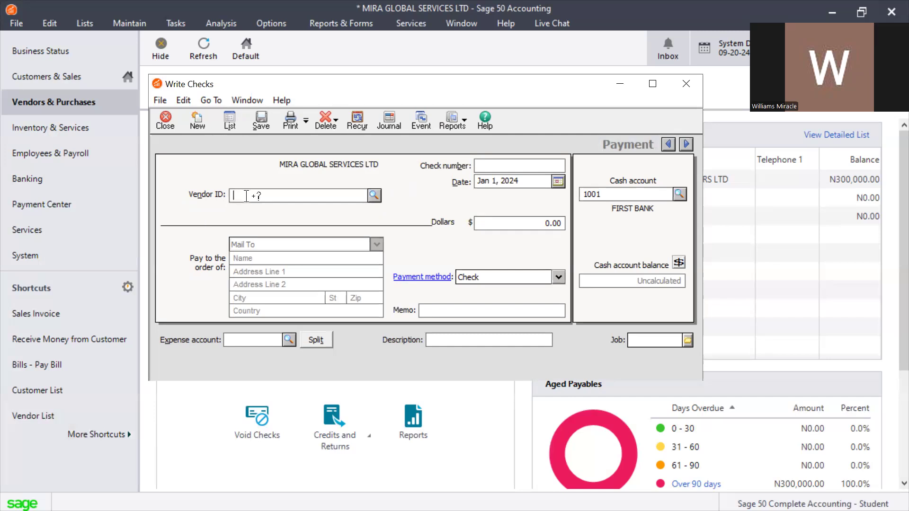
left_click(374, 195)
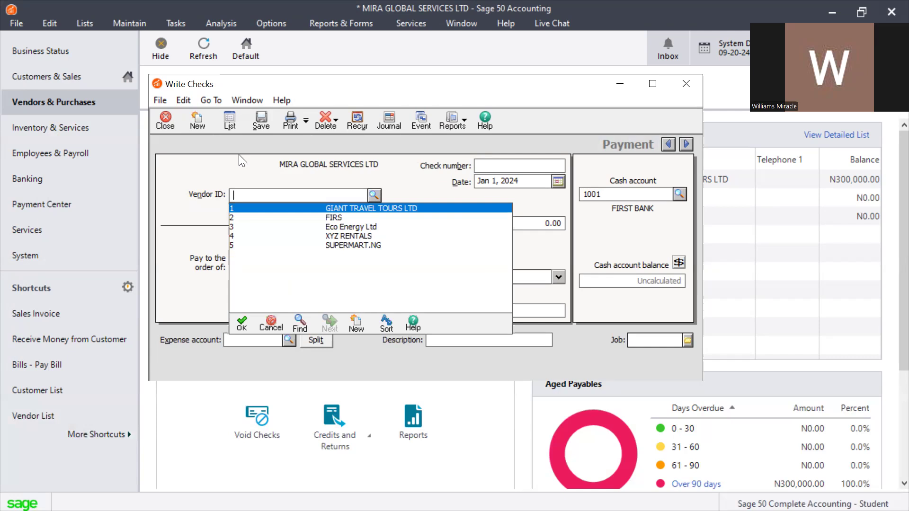
left_click(374, 195)
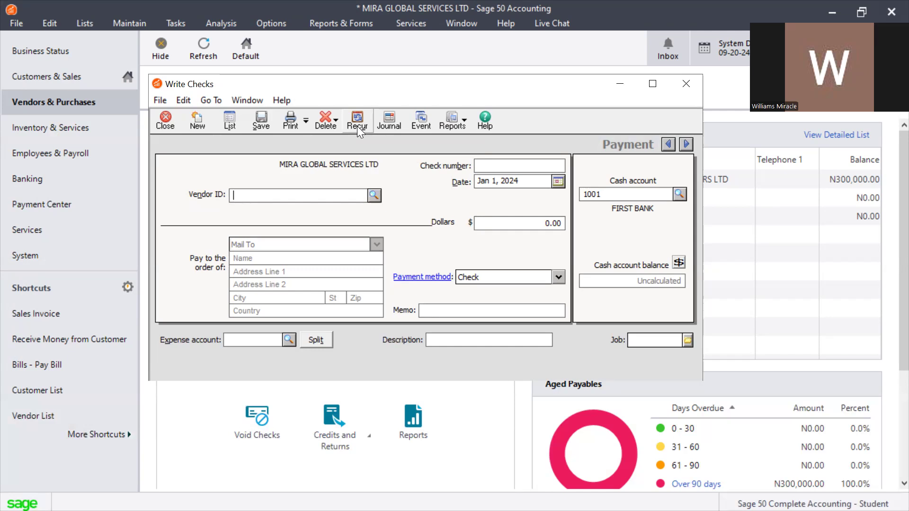
left_click(465, 76)
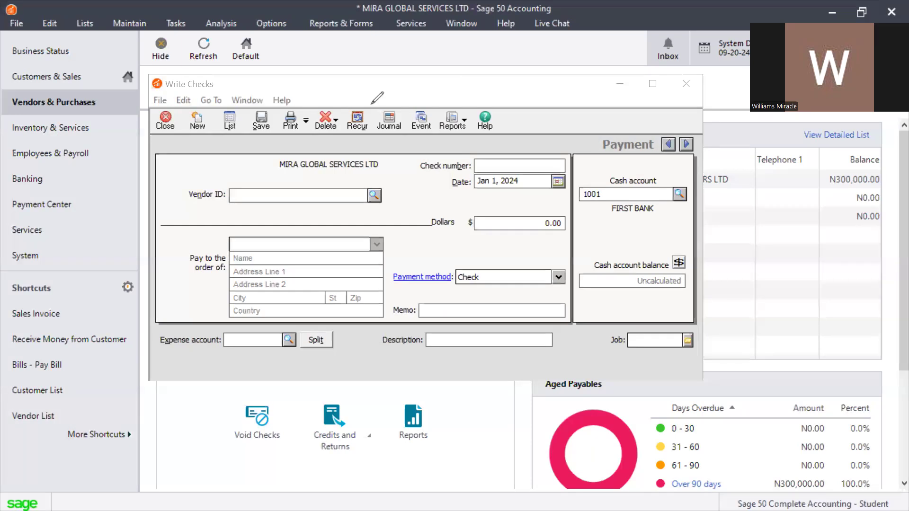
mouse_move(375, 103)
left_mouse_down()
mouse_move(354, 101)
mouse_move(343, 118)
mouse_move(341, 132)
mouse_move(358, 151)
mouse_move(371, 147)
mouse_move(382, 91)
left_mouse_up()
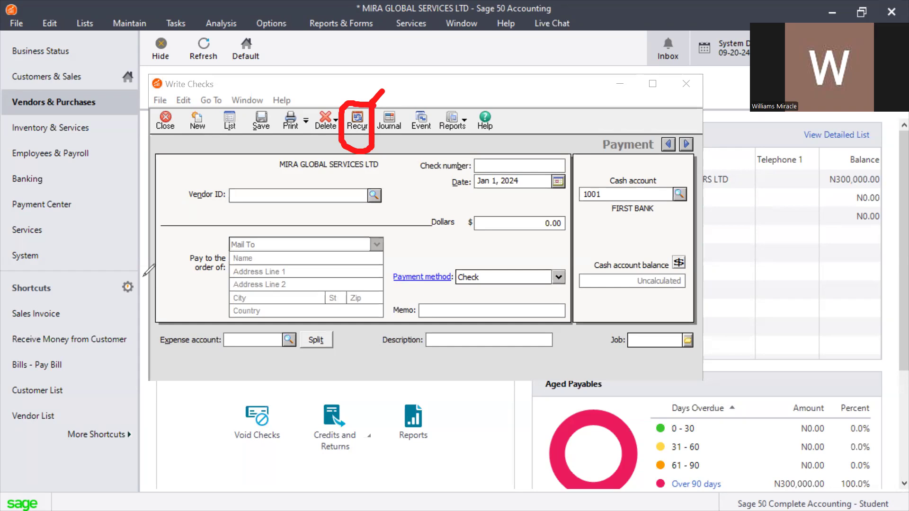
Examine the reports available from the blank check form without choosing one, and leave the form.
left_click(93, 331)
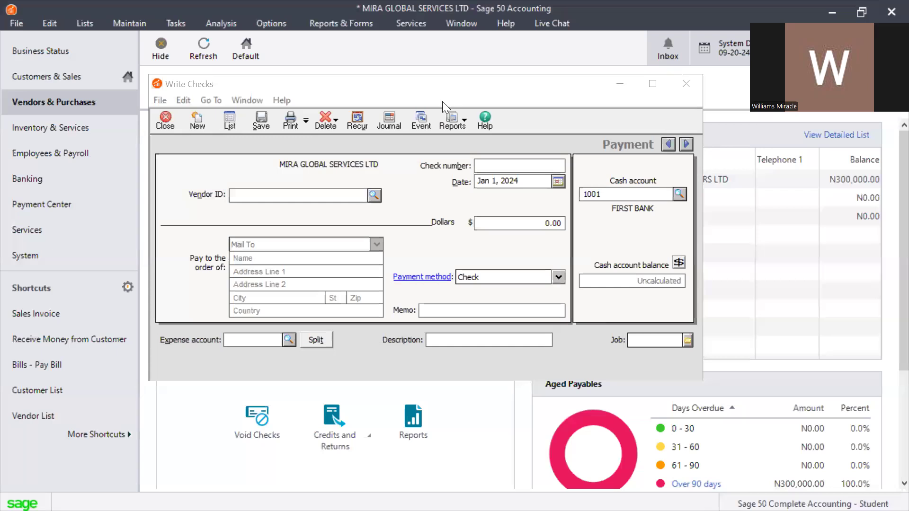
left_click(459, 128)
left_click(459, 124)
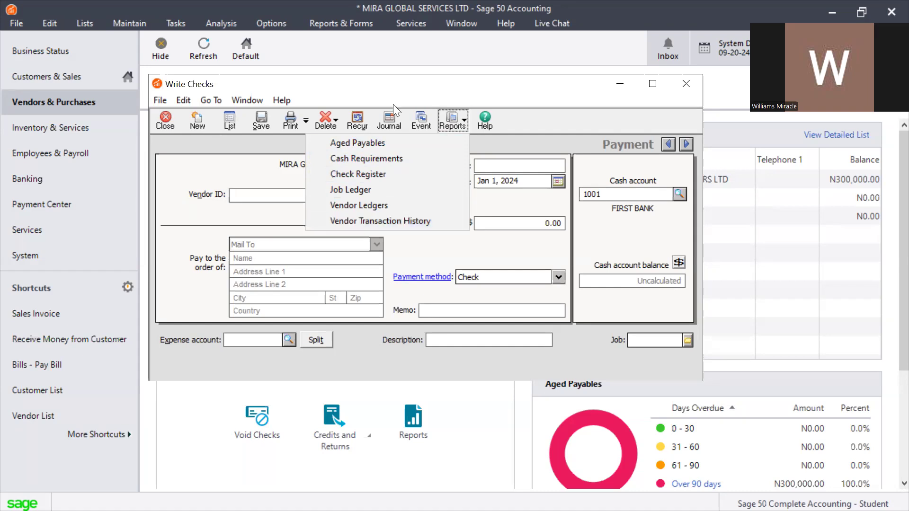
left_click(438, 86)
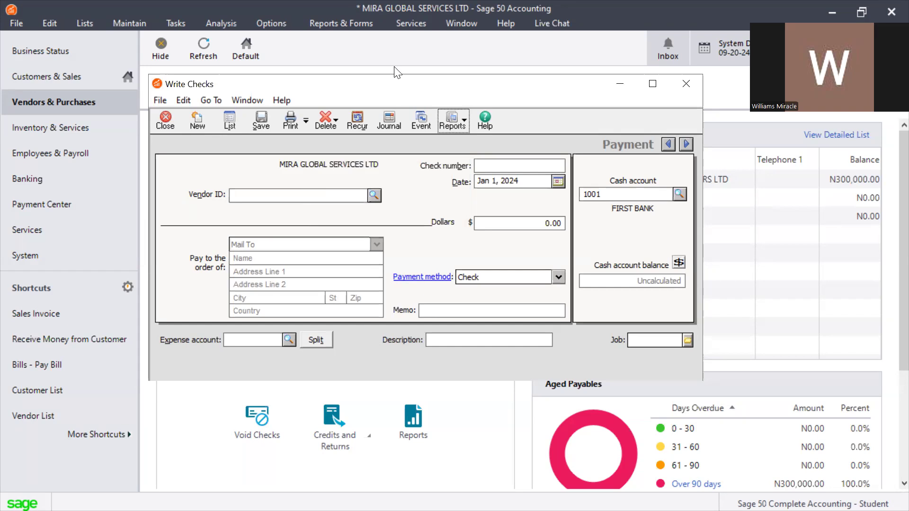
left_click(396, 72)
Display the standard Income - 12 Period financial statement with its default options.
key("alt+r")
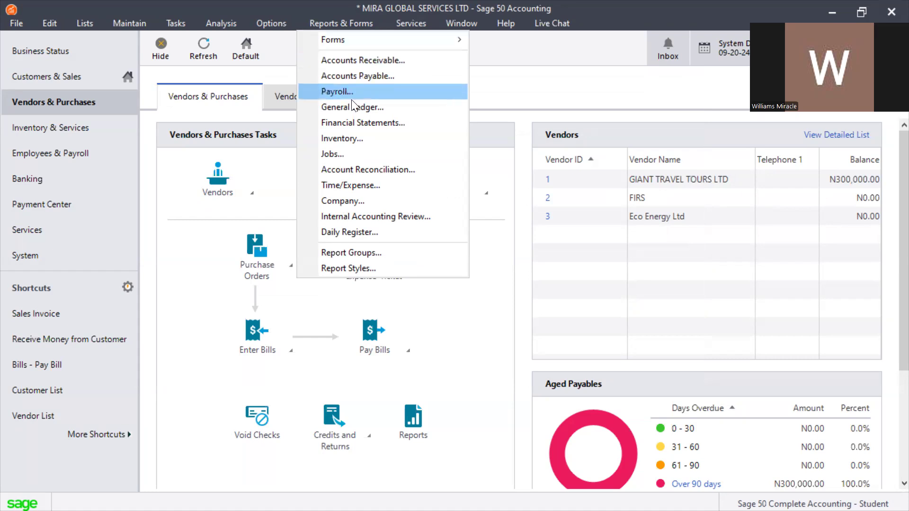
left_click(343, 124)
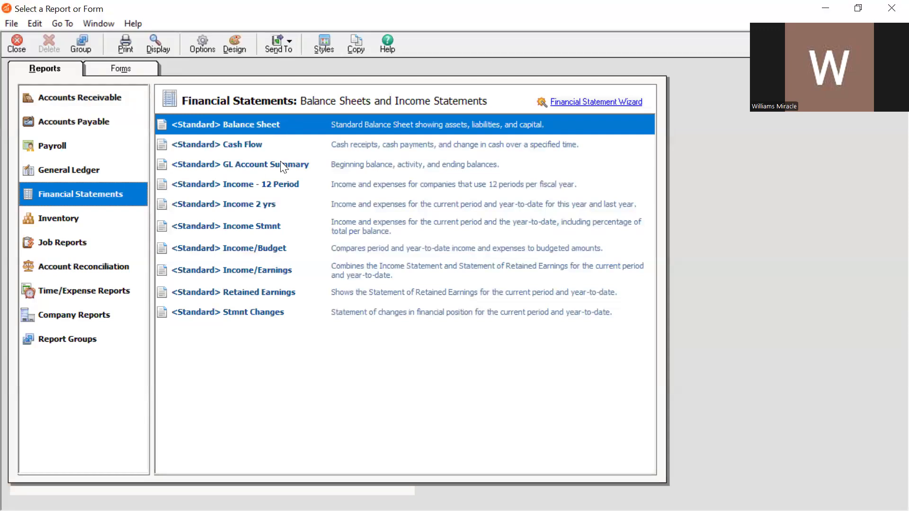
double_click(251, 187)
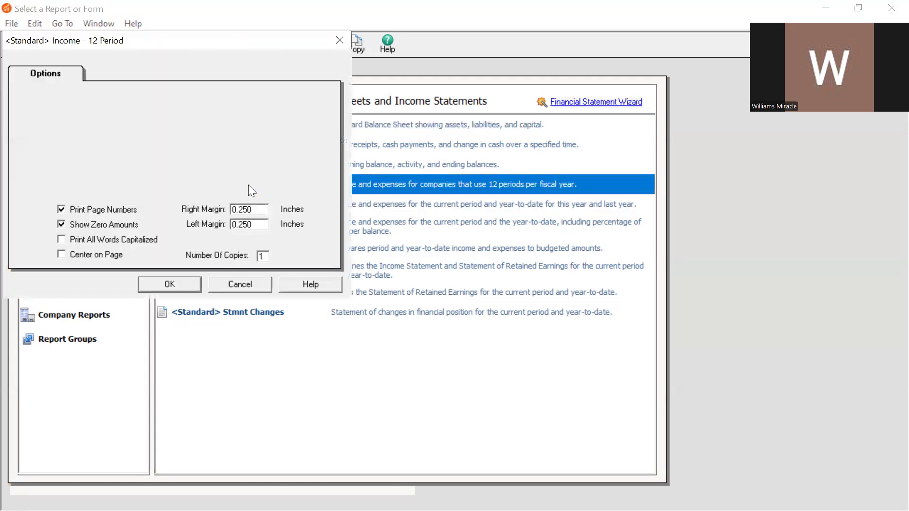
left_click(169, 284)
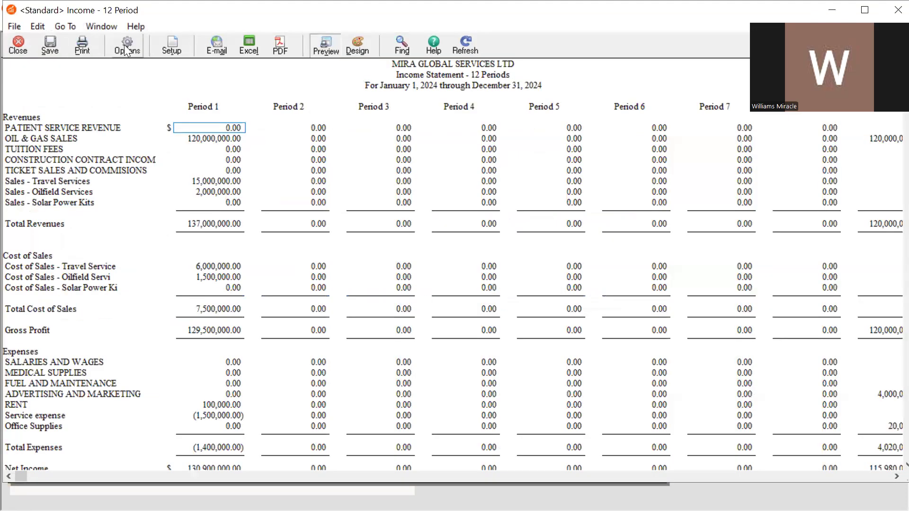
Turn off page numbers and zero amounts in the income statement's options.
left_click(126, 46)
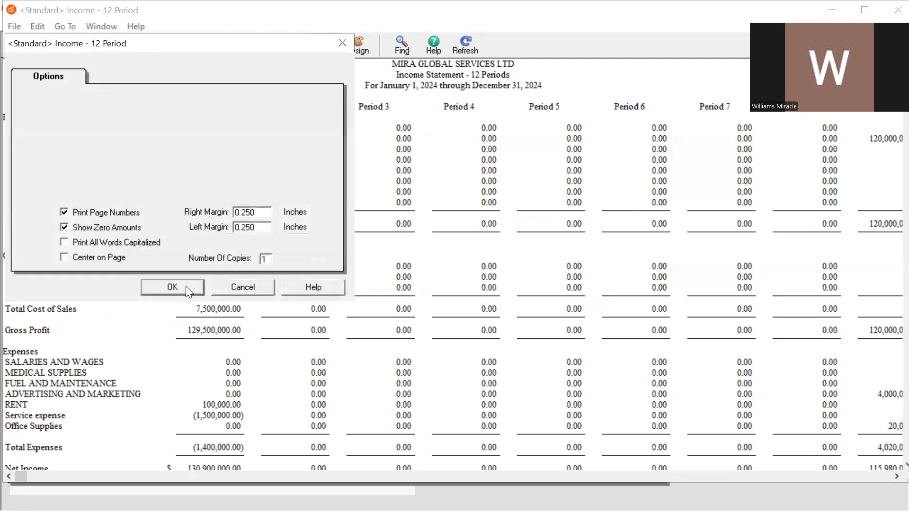
left_click(221, 287)
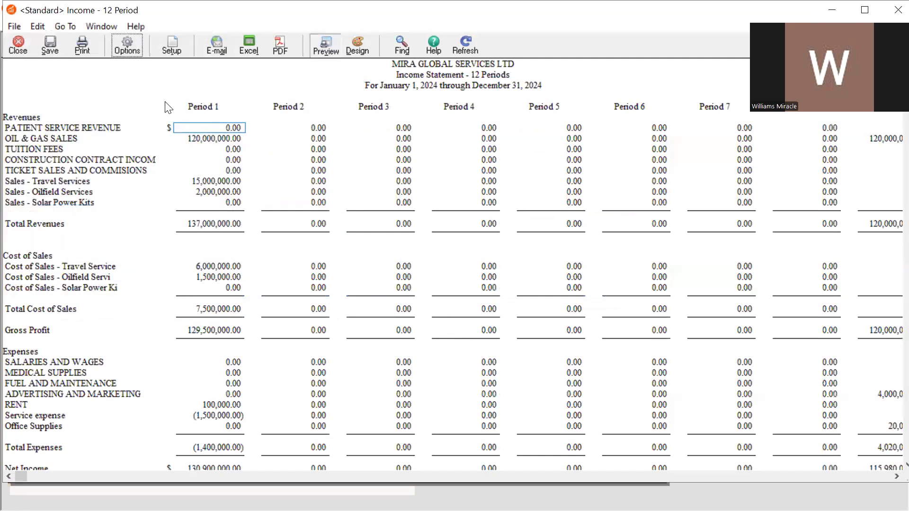
left_click(135, 44)
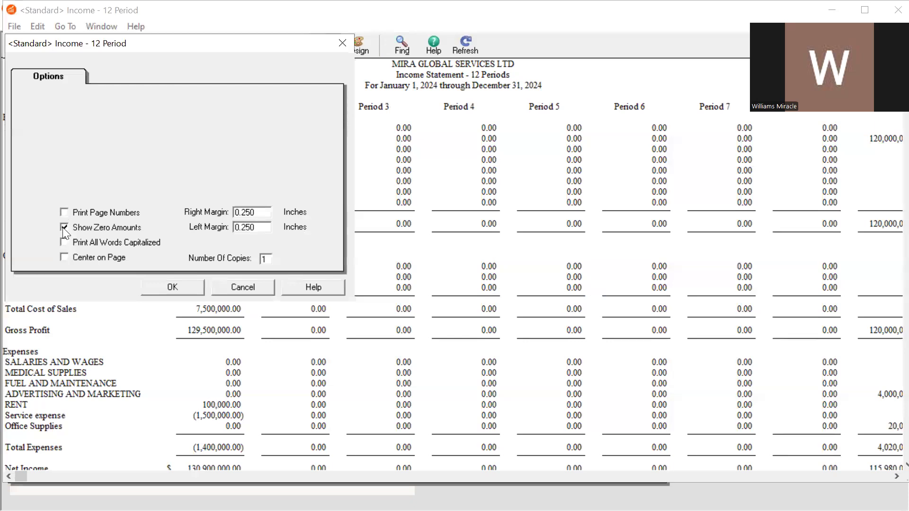
left_click(179, 286)
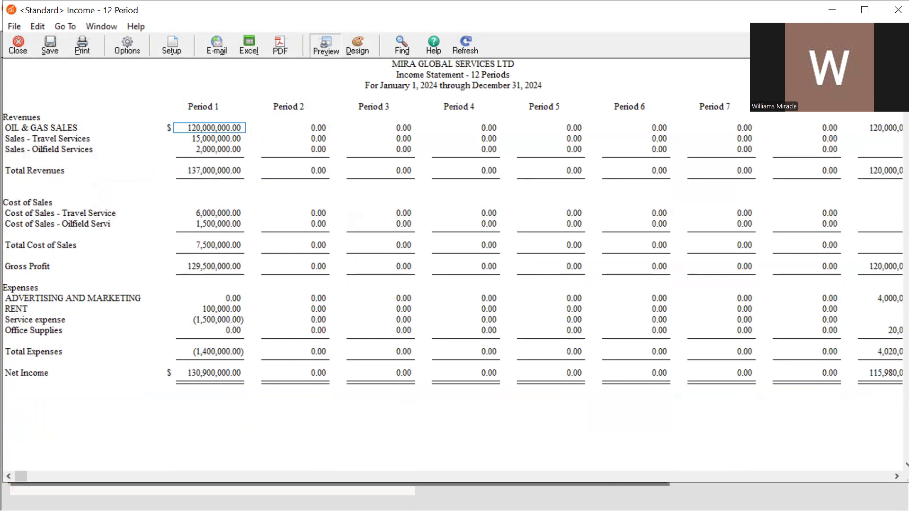
Check the ledger entry behind the Period 9 office supplies expense, and close the income statement.
left_click(624, 477)
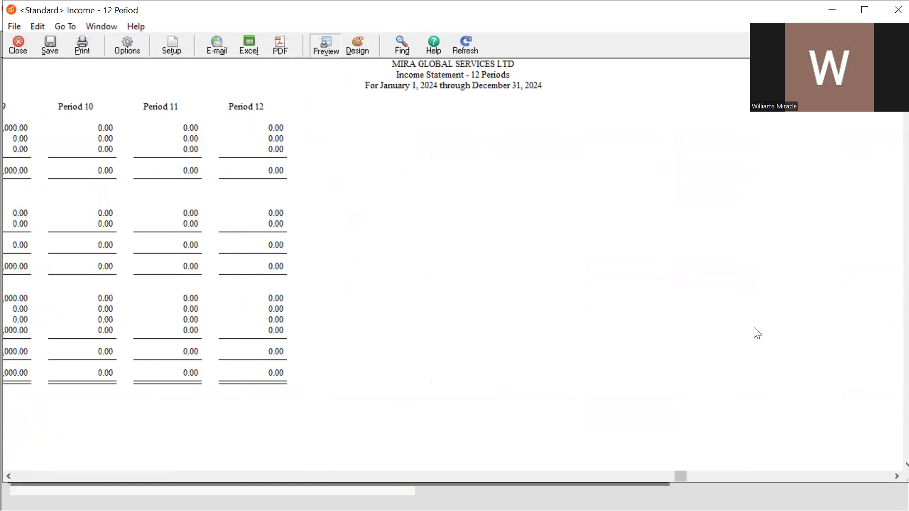
left_click(8, 476)
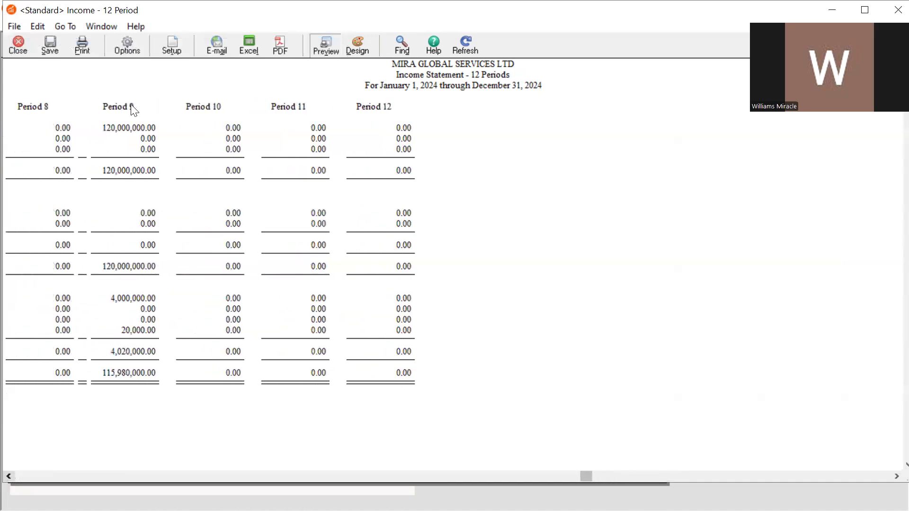
double_click(142, 330)
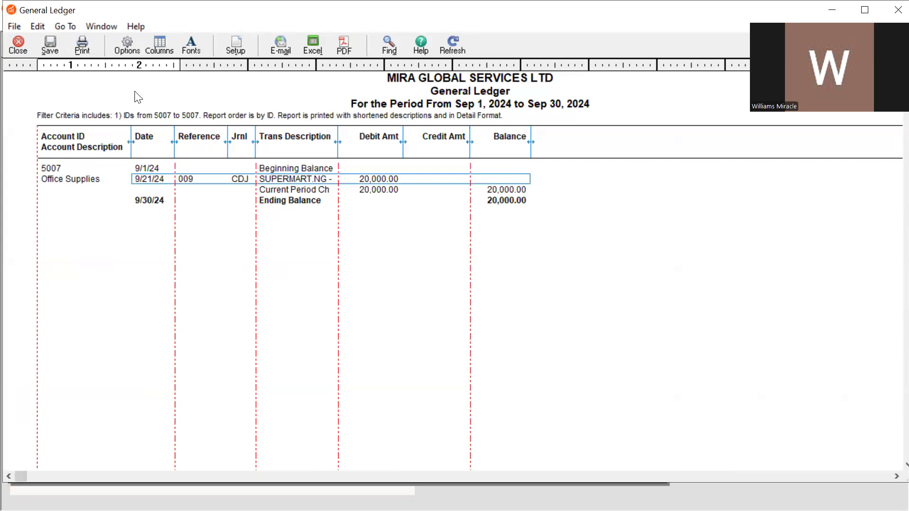
left_click(25, 50)
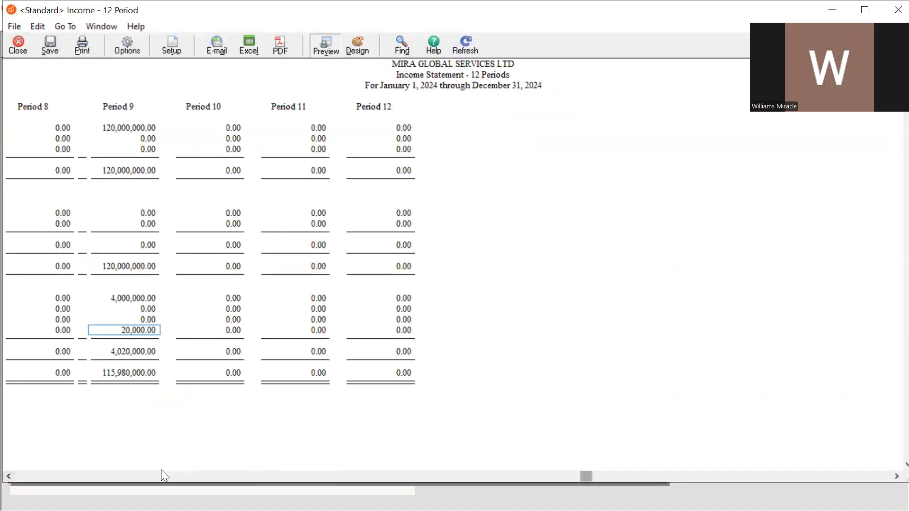
left_click(15, 480)
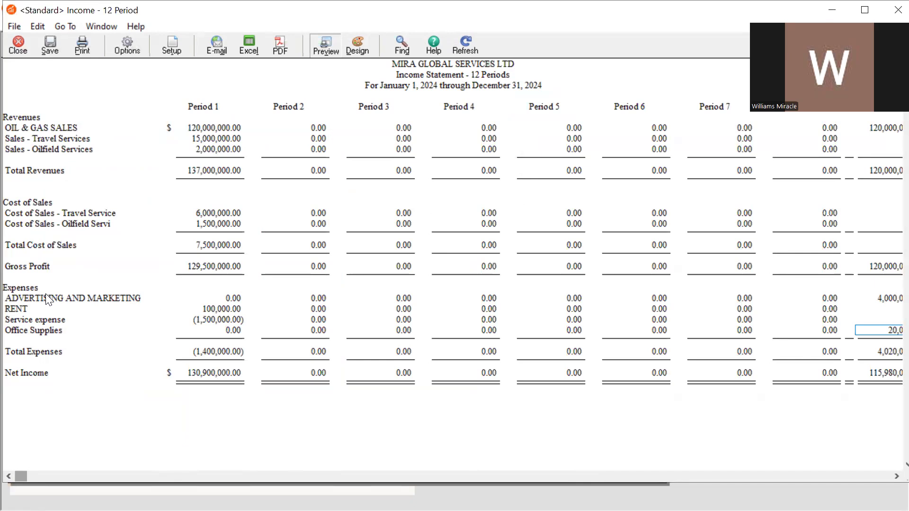
left_click(14, 49)
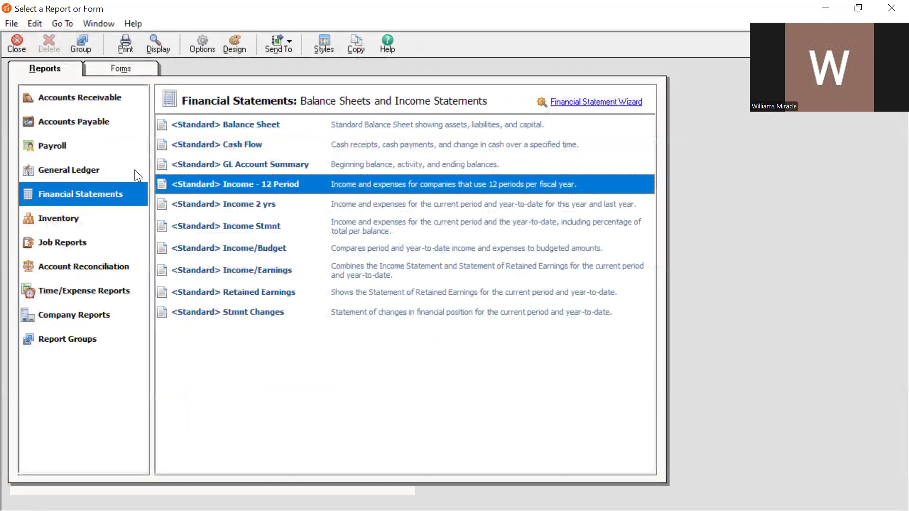
Display the Transaction Detail Report from the general ledger reports.
left_click(87, 178)
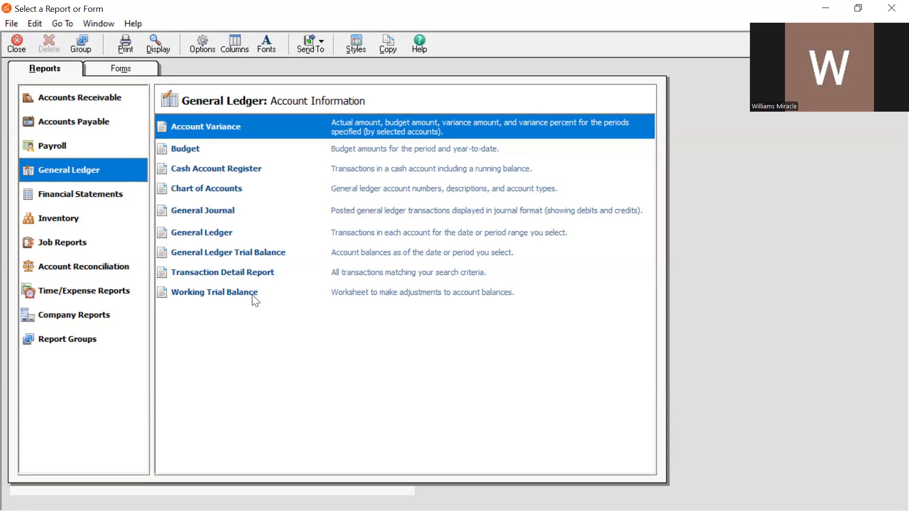
left_click(217, 275)
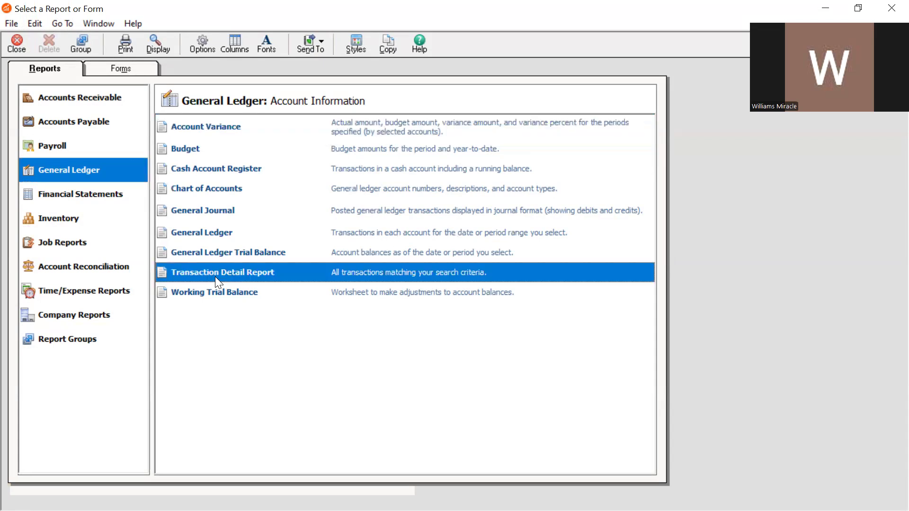
double_click(215, 277)
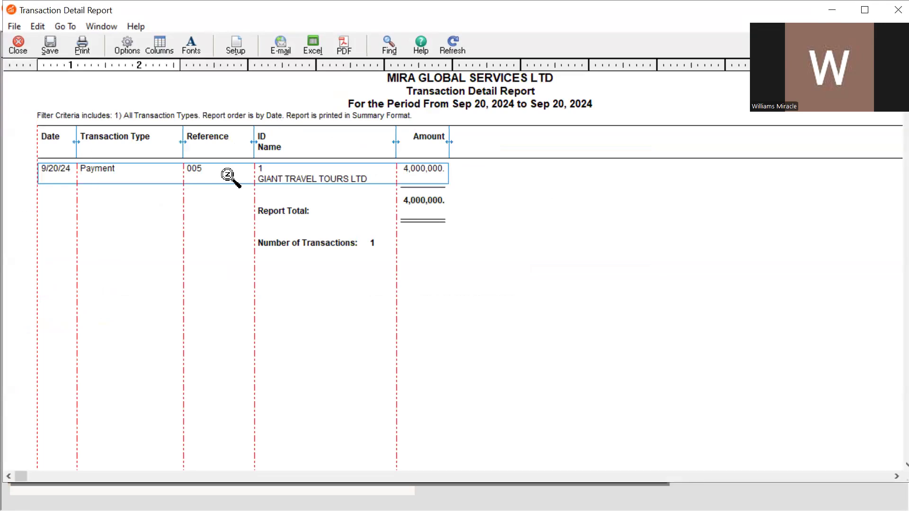
Examine the filters and date choices available for modifying the Transaction Detail Report.
left_click(123, 47)
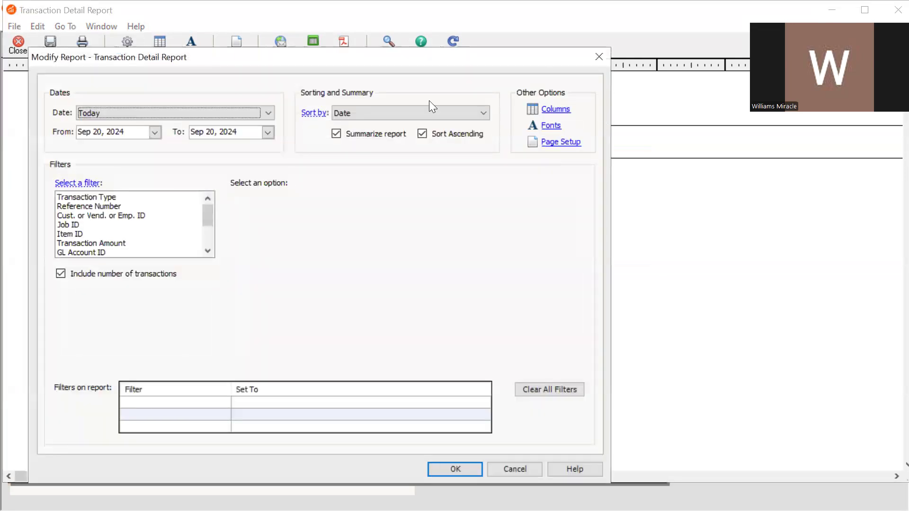
left_click_drag(292, 59, 228, 124)
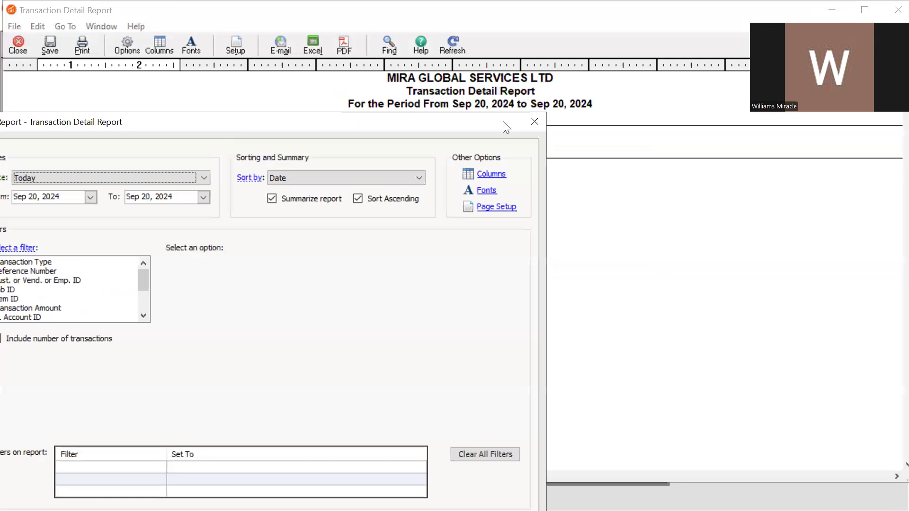
left_click(535, 121)
left_click(128, 40)
left_click_drag(259, 112, 486, 78)
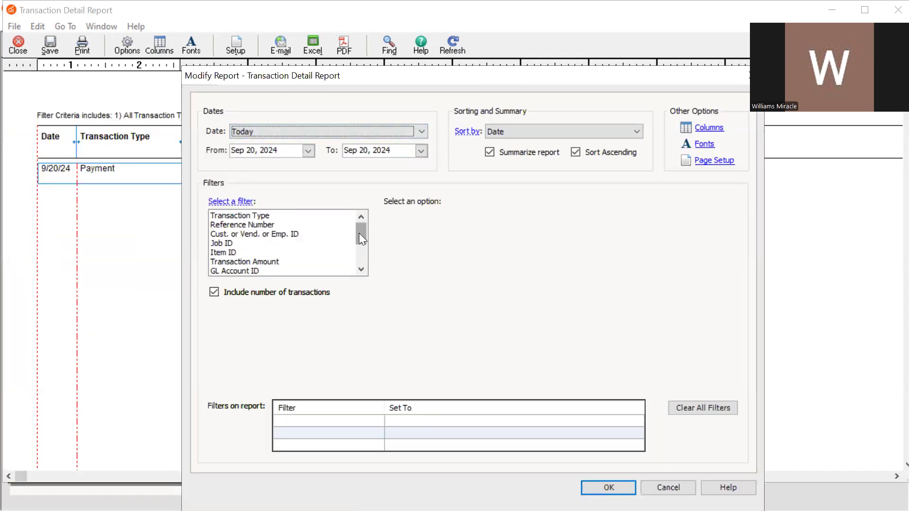
scroll(359, 233, "down", 2)
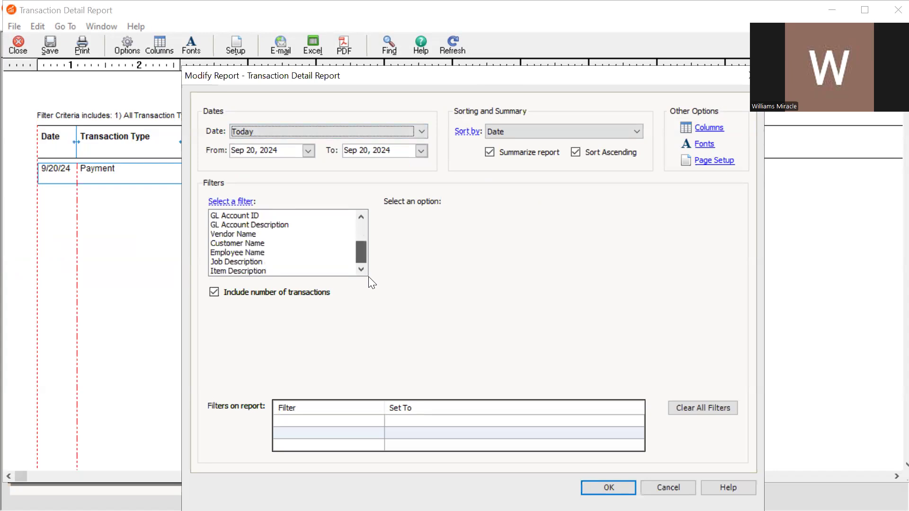
scroll(361, 241, "up", 2)
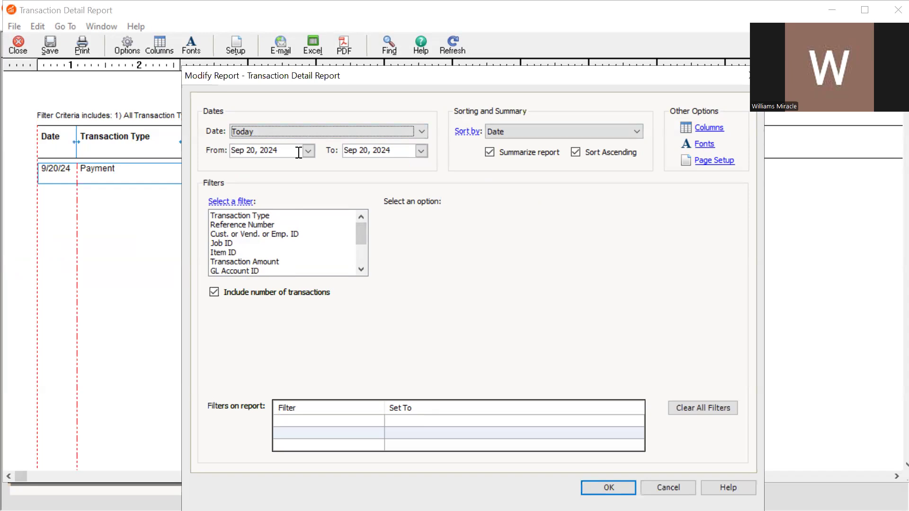
left_click(395, 135)
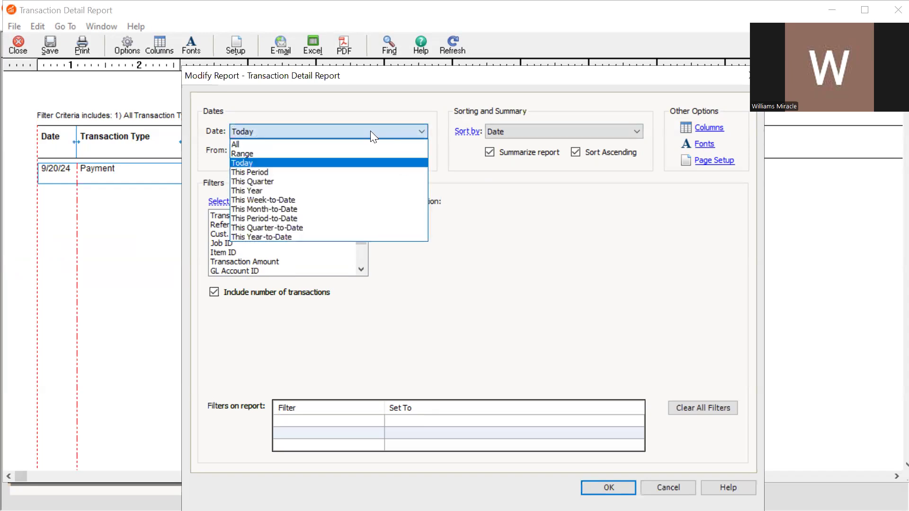
left_click(351, 77)
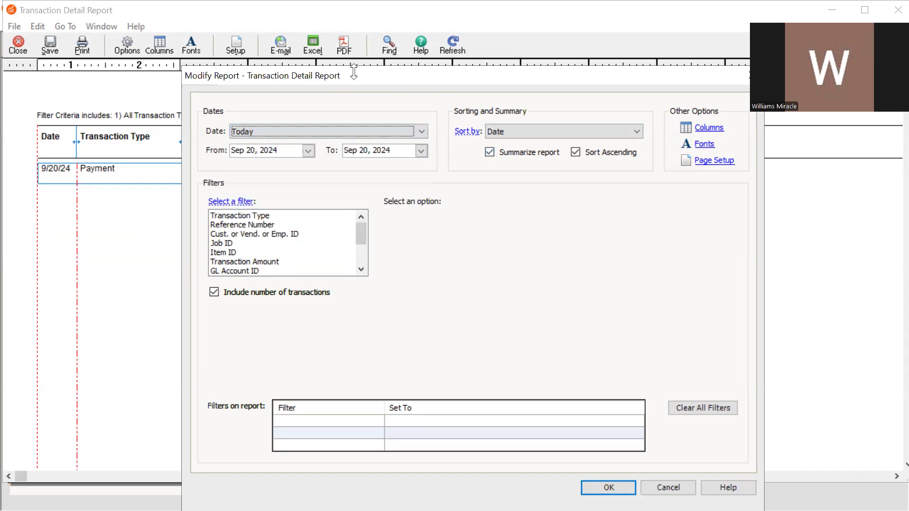
left_click_drag(354, 72, 310, 85)
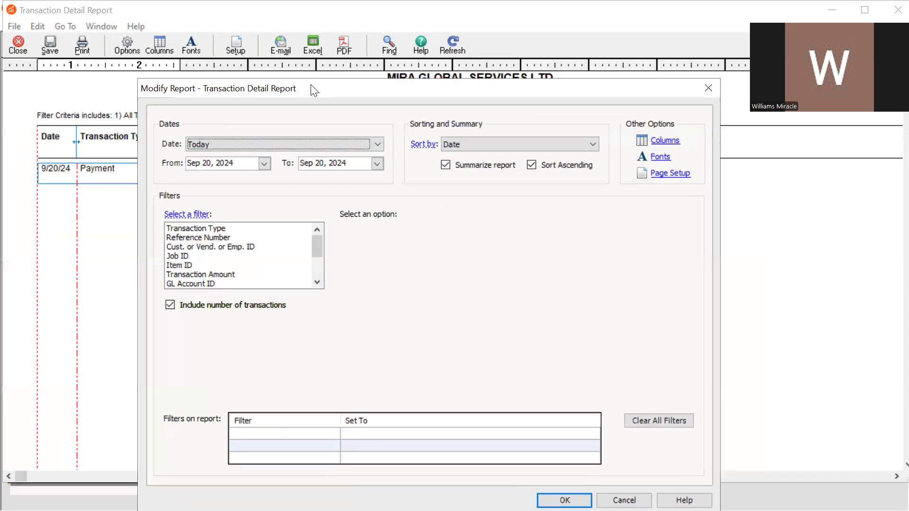
Show the Transaction Detail Report with the date range set to All, and close the report.
left_click(266, 142)
scroll(231, 171, "up", 1)
left_click(223, 157)
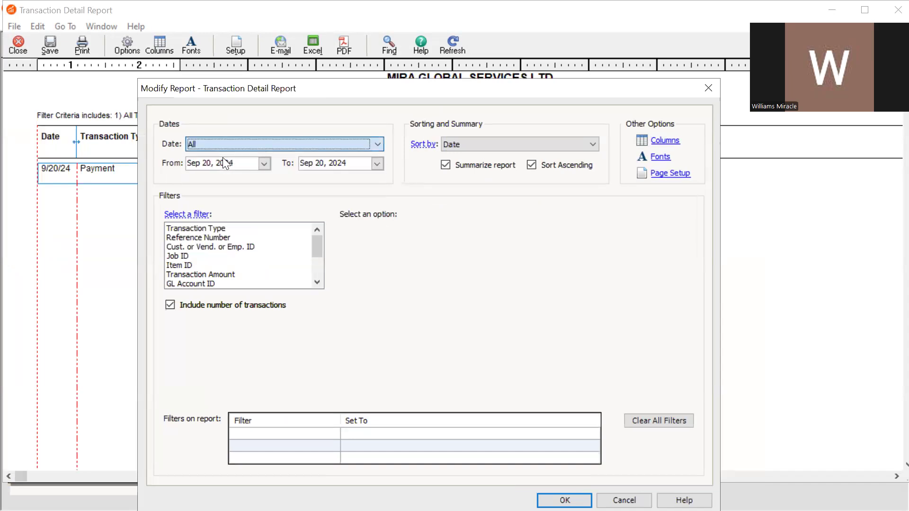
left_click(564, 500)
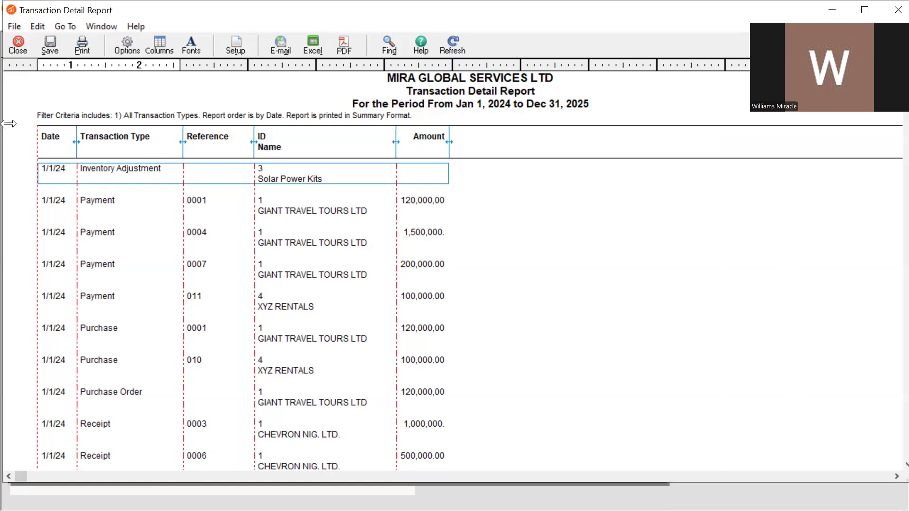
left_click(20, 47)
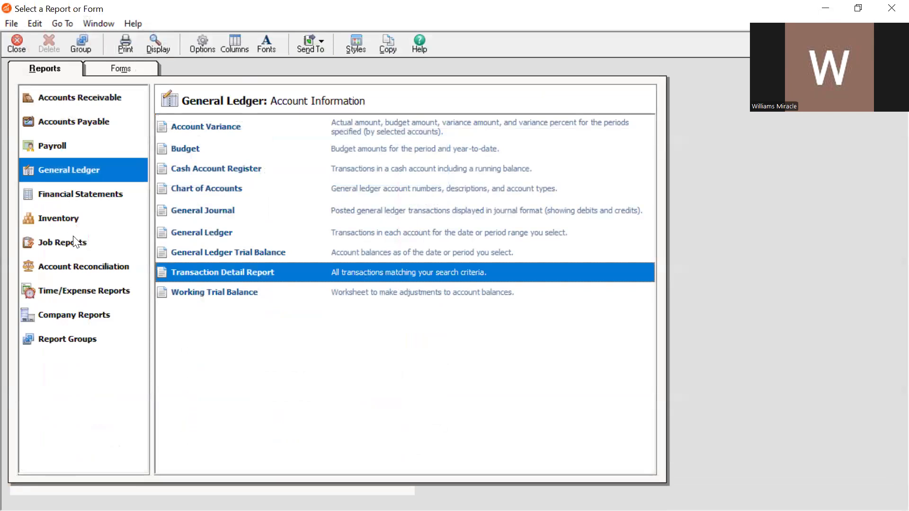
Examine the reports offered for company, accounts receivable, time/expense, account reconciliation and jobs.
left_click(85, 320)
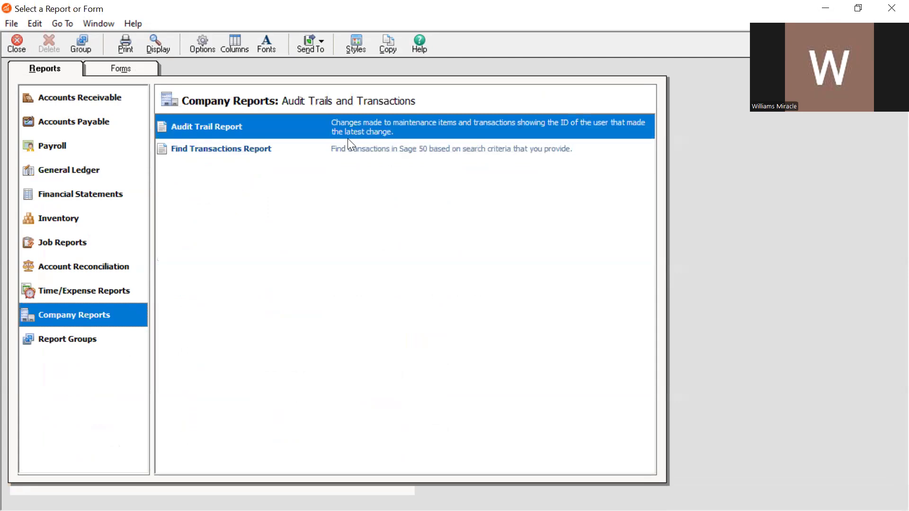
left_click(56, 96)
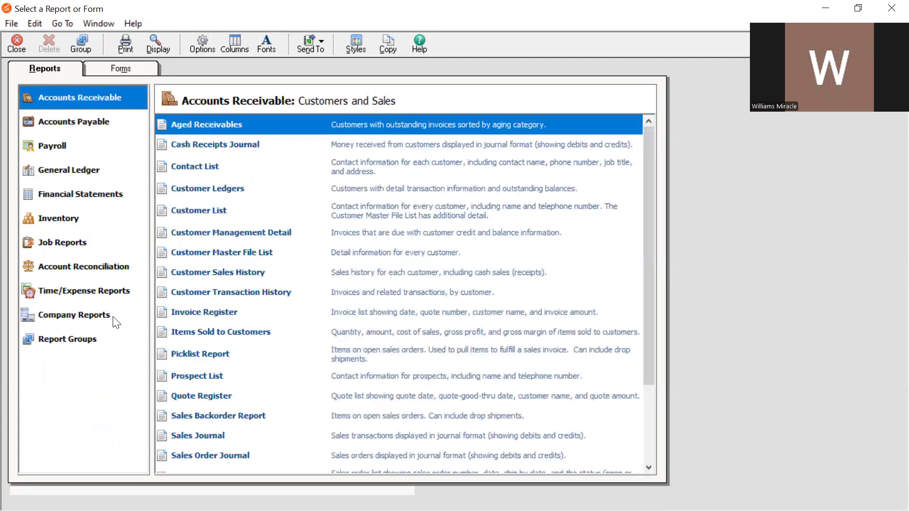
left_click(113, 297)
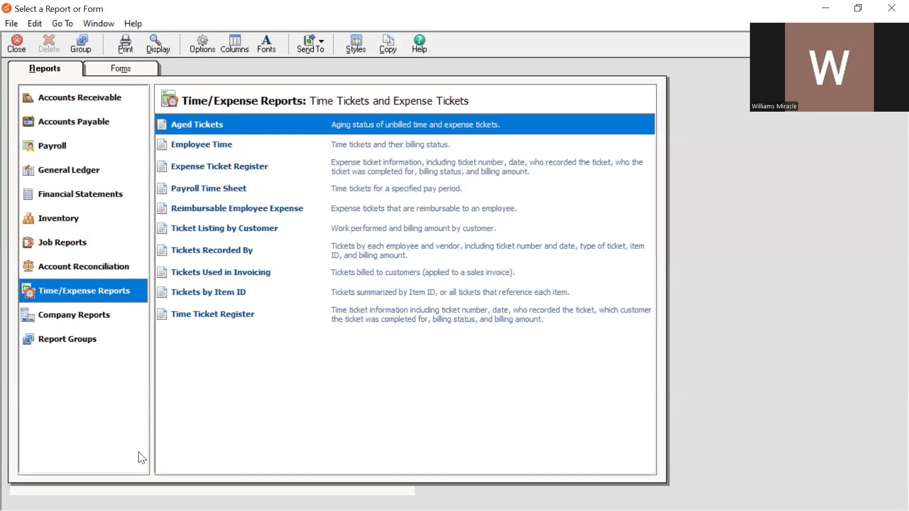
left_click(90, 259)
left_click(88, 236)
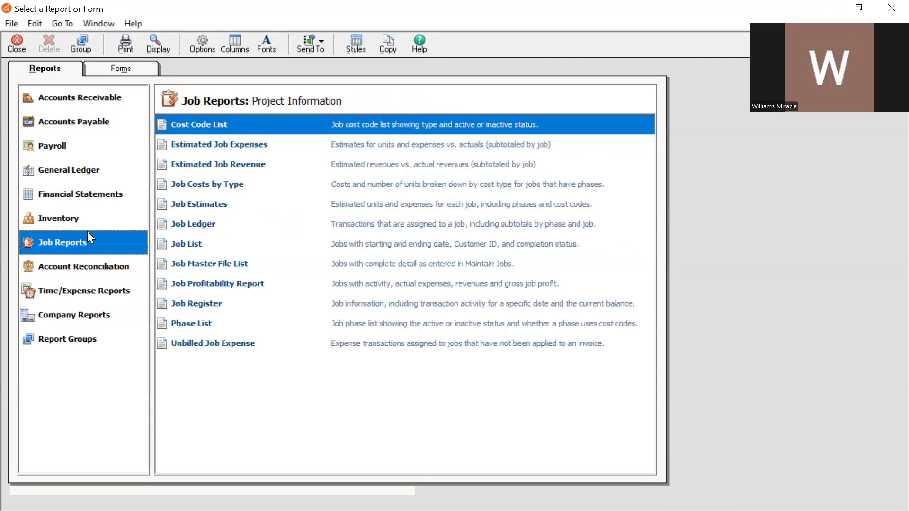
Show the available accounts payable reports, and close the report selection window.
left_click(110, 121)
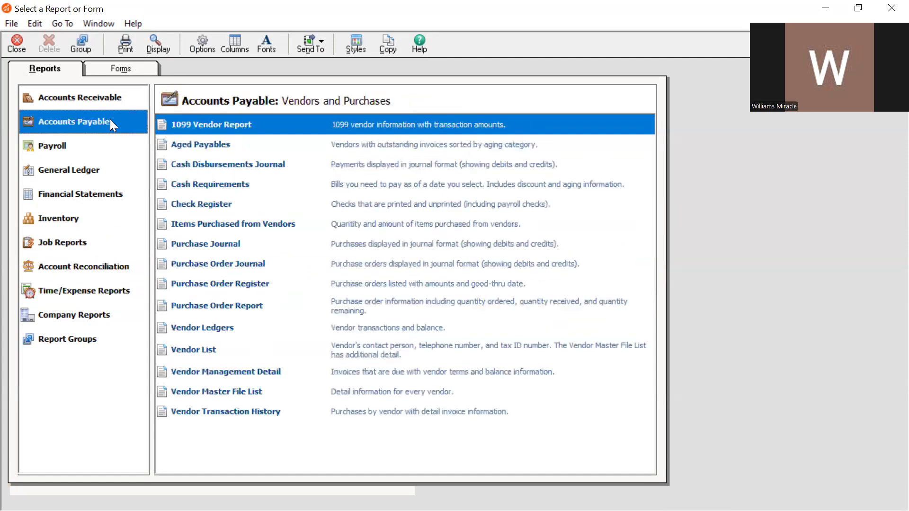
left_click(21, 42)
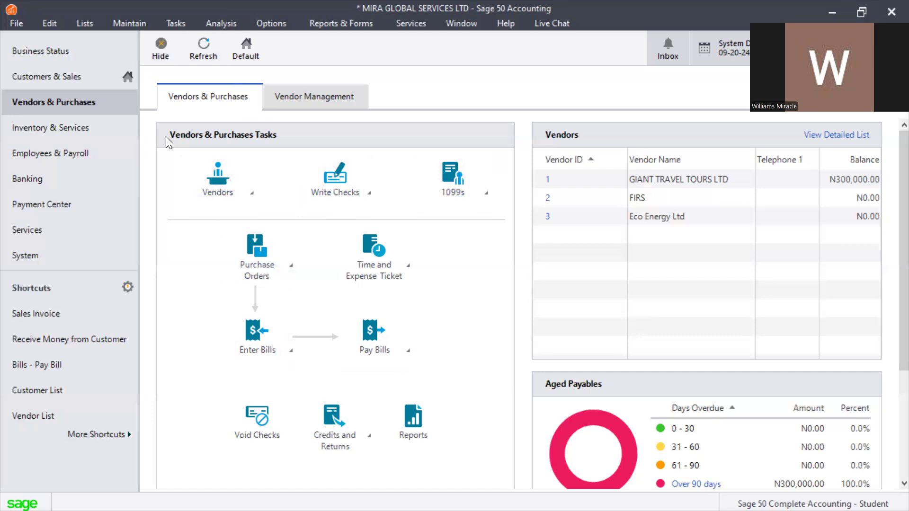
Open the Business Status page and examine its account balances, revenue, customer, vendor, aging and report sections.
left_click(31, 51)
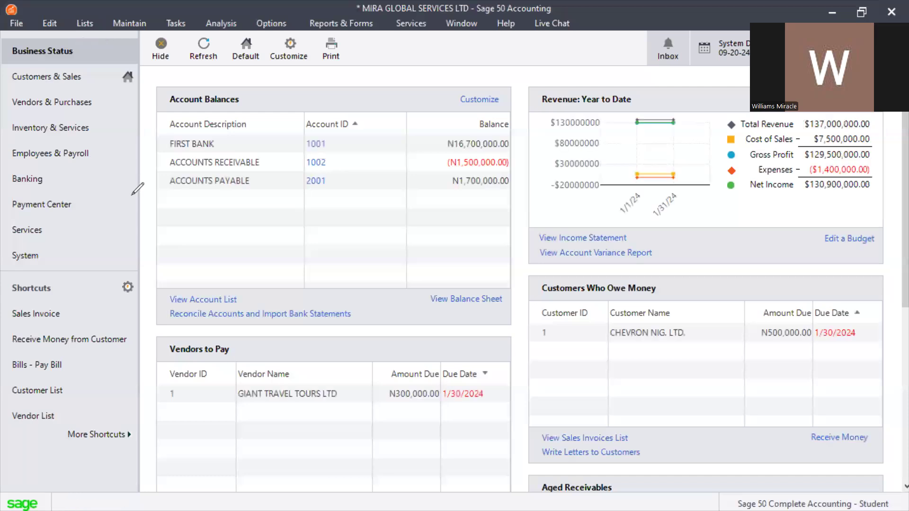
mouse_move(148, 196)
left_mouse_down()
mouse_move(94, 6)
mouse_move(75, 45)
mouse_move(83, 32)
mouse_move(90, 50)
left_mouse_up()
scroll(888, 181, "down", 3)
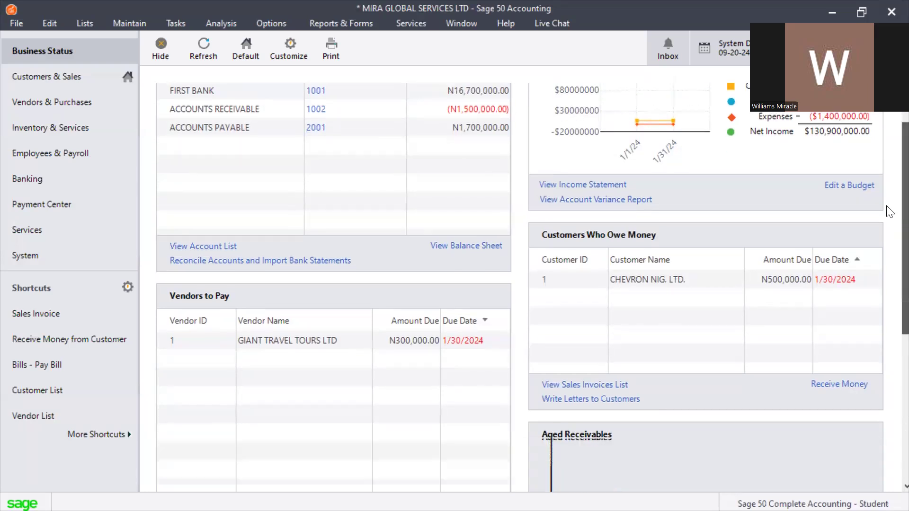
scroll(889, 175, "up", 3)
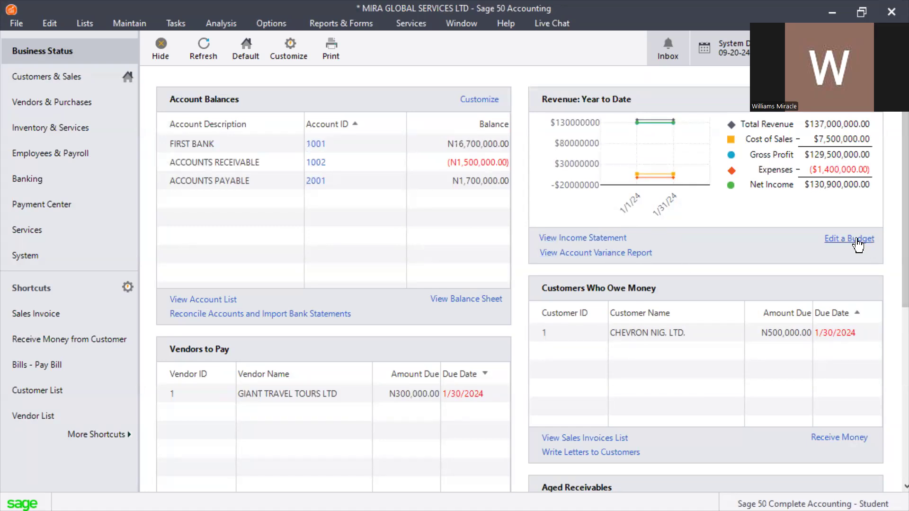
scroll(890, 244, "down", 5)
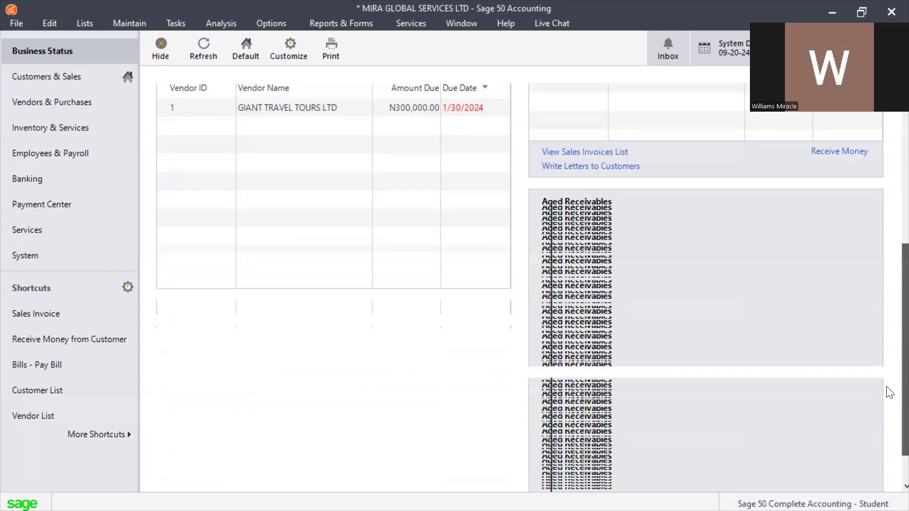
scroll(887, 392, "up", 3)
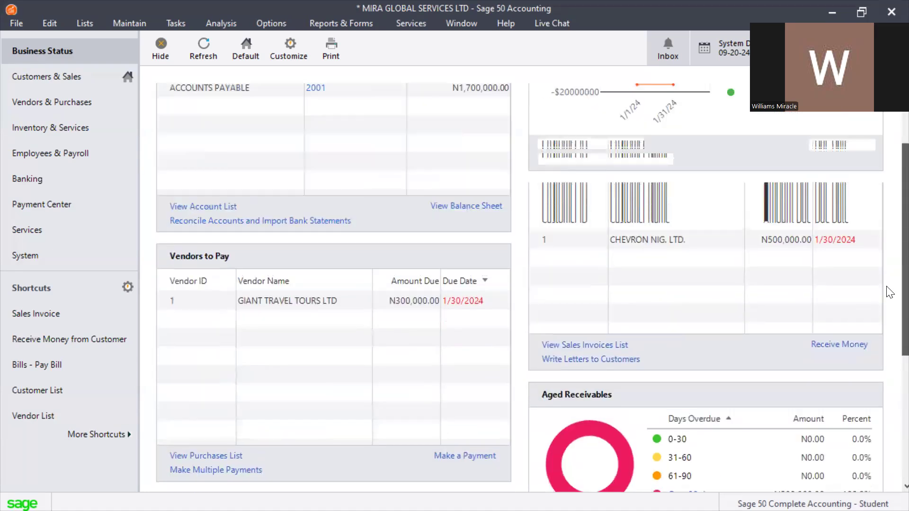
scroll(888, 320, "down", 5)
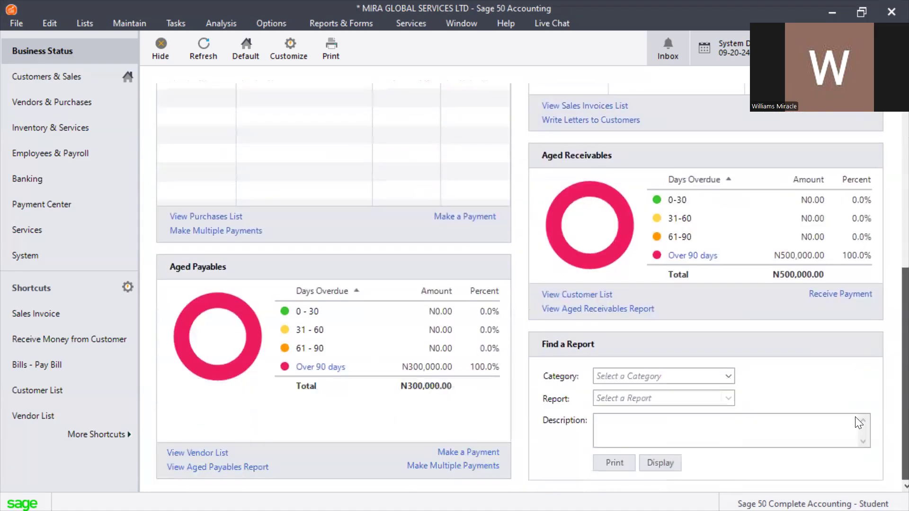
scroll(880, 132, "up", 7)
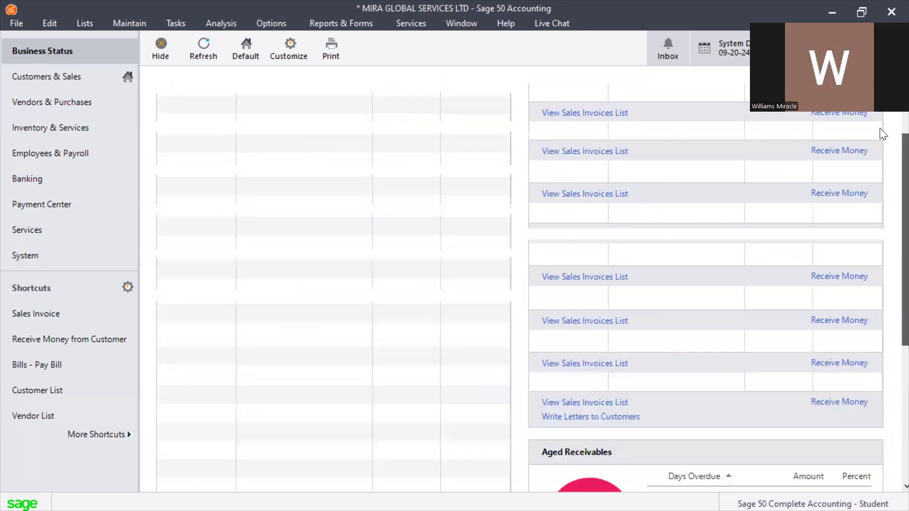
scroll(883, 428, "down", 7)
scroll(889, 434, "up", 7)
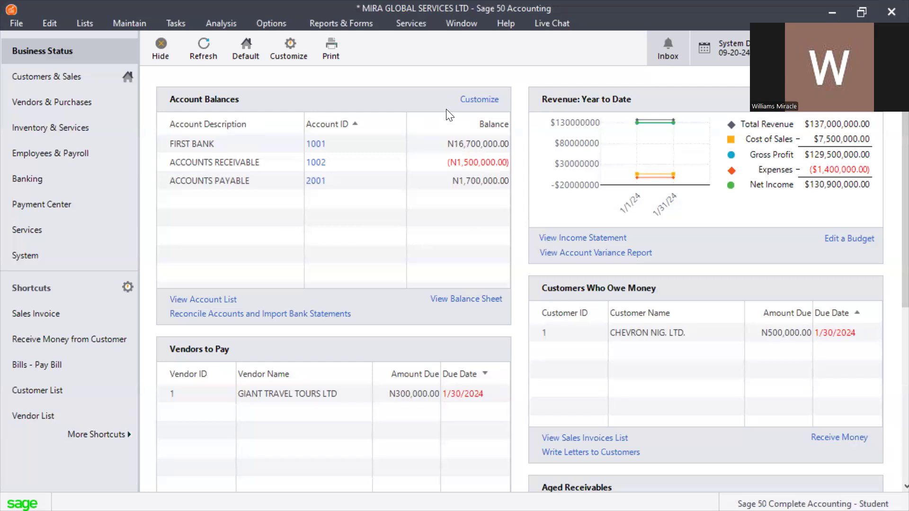
scroll(889, 256, "down", 1)
scroll(889, 256, "down", 7)
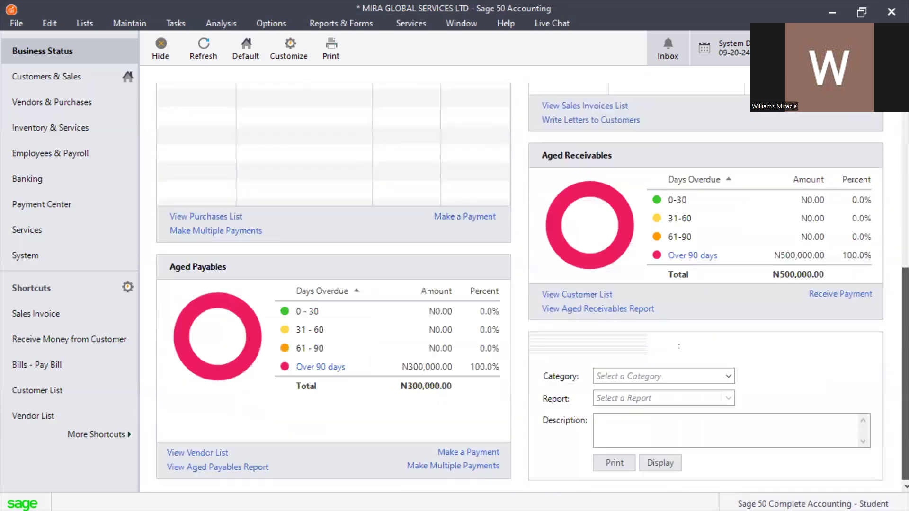
scroll(748, 482, "up", 7)
scroll(747, 482, "down", 7)
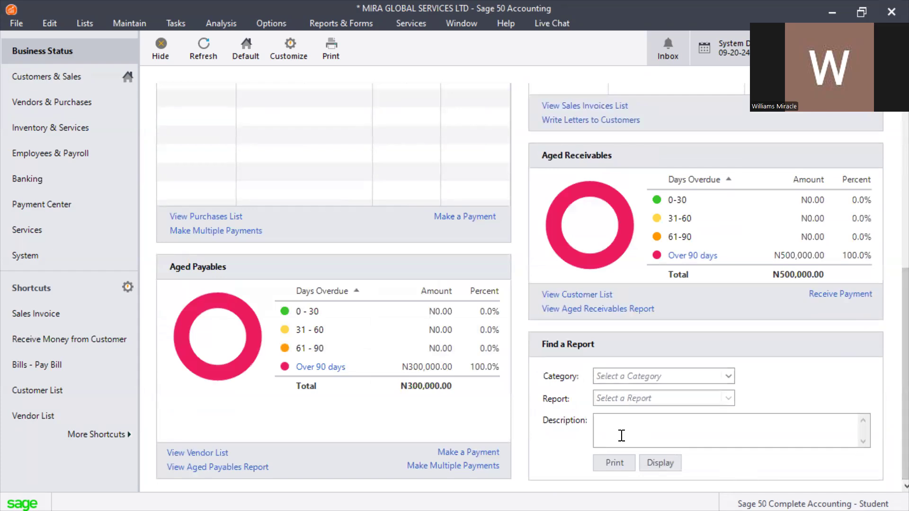
Use Find a Report to display the <Standard> Income Stmnt report from the Financial Statements category, and close the report.
left_click(633, 375)
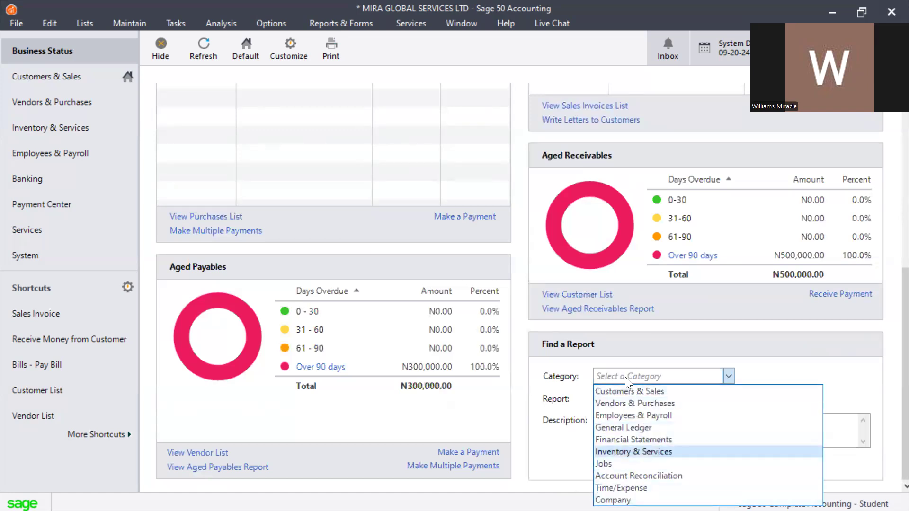
left_click(624, 440)
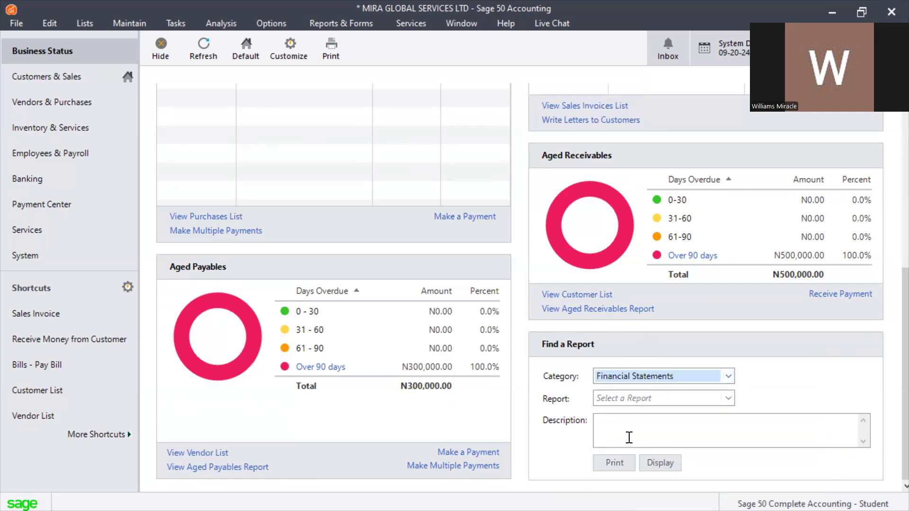
left_click(642, 399)
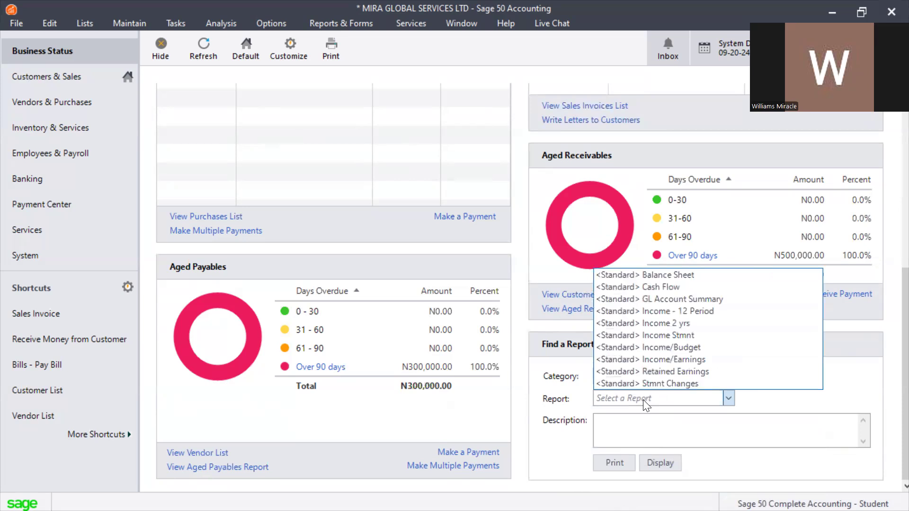
left_click(642, 400)
left_click(642, 399)
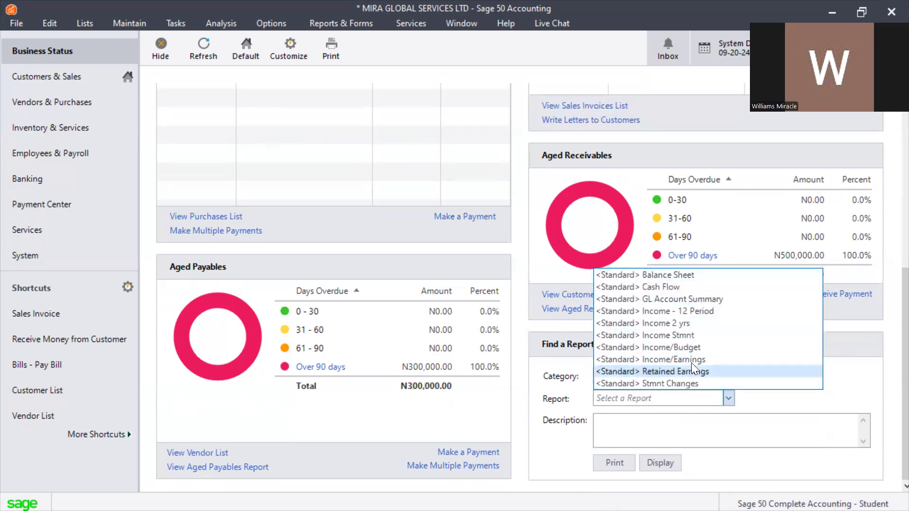
left_click(685, 334)
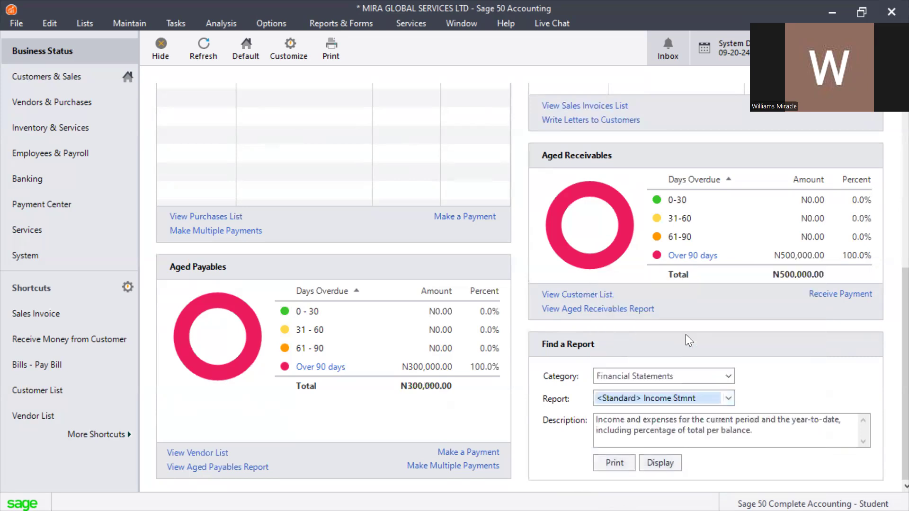
left_click(650, 464)
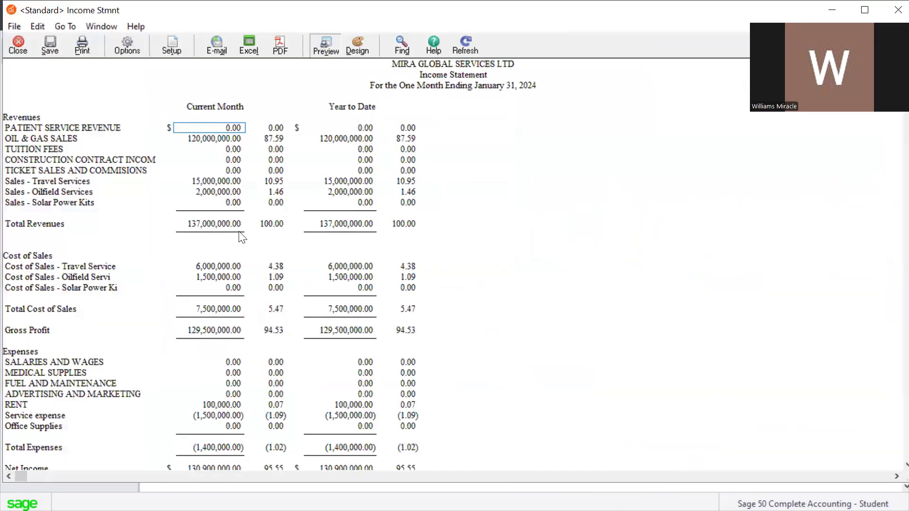
left_click(22, 46)
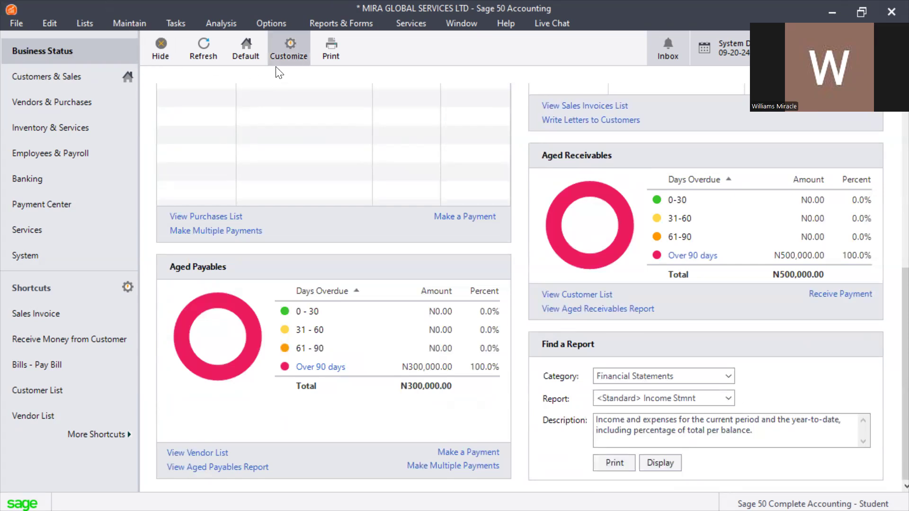
Examine the sections offered for customizing the Business Status layout, including Top Customers: Last Twelve Months, and close the dialog.
left_click(289, 49)
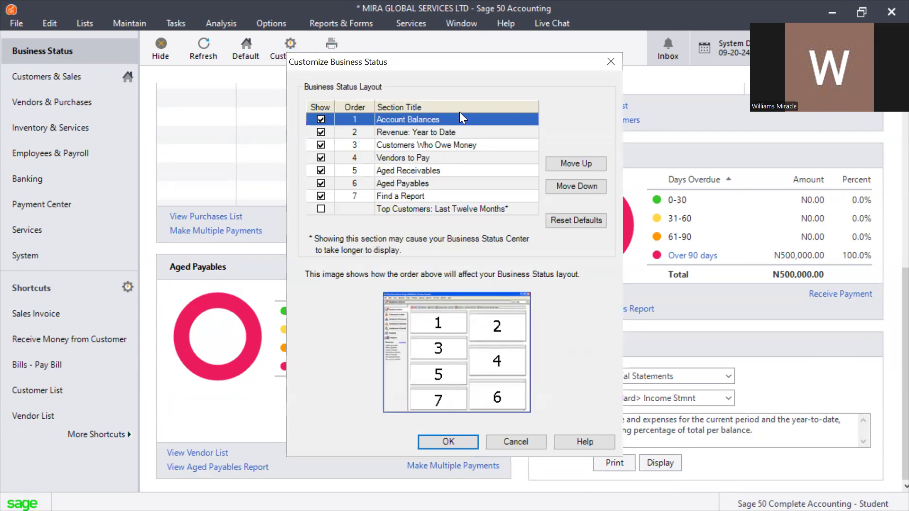
left_click(441, 192)
key("Down")
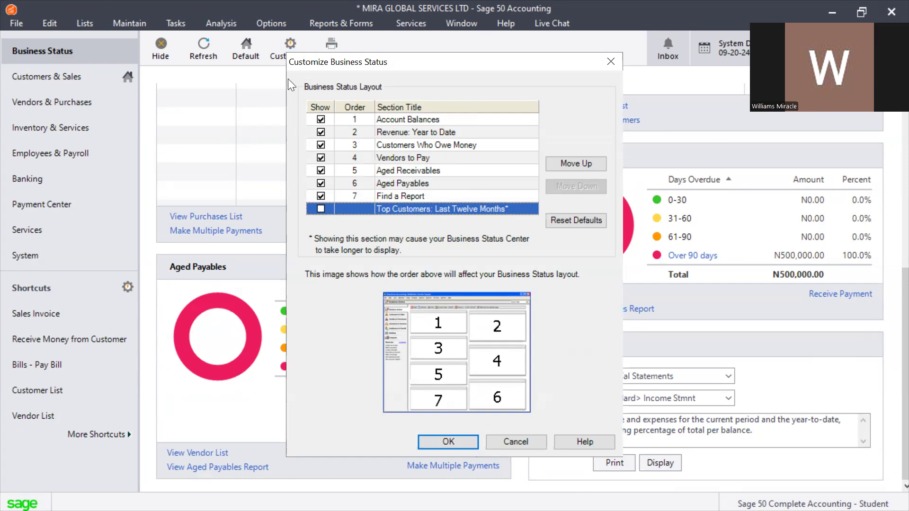
left_click_drag(577, 65, 481, 83)
left_click(514, 79)
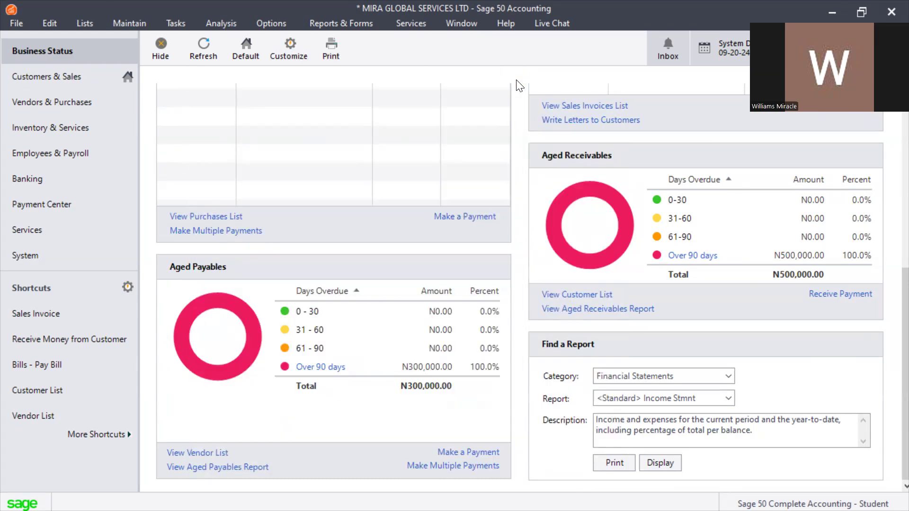